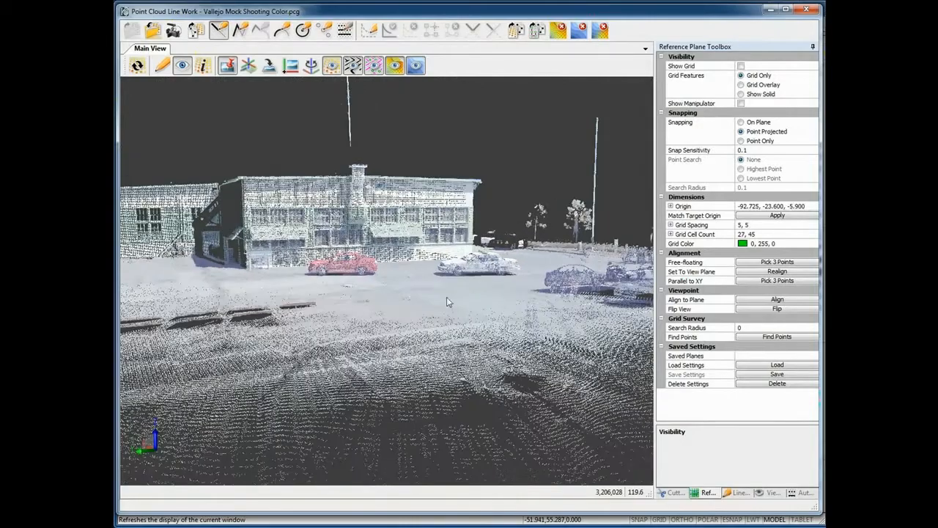
# Step: Examine the scanned parking lot scene, including the building facade, the red car and the white police car, from several angles
pyautogui.moveTo(275, 301); pyautogui.dragTo(461, 302, button='middle')
pyautogui.moveTo(494, 317); pyautogui.dragTo(430, 291)
pyautogui.moveTo(486, 318); pyautogui.dragTo(396, 280, button='middle')
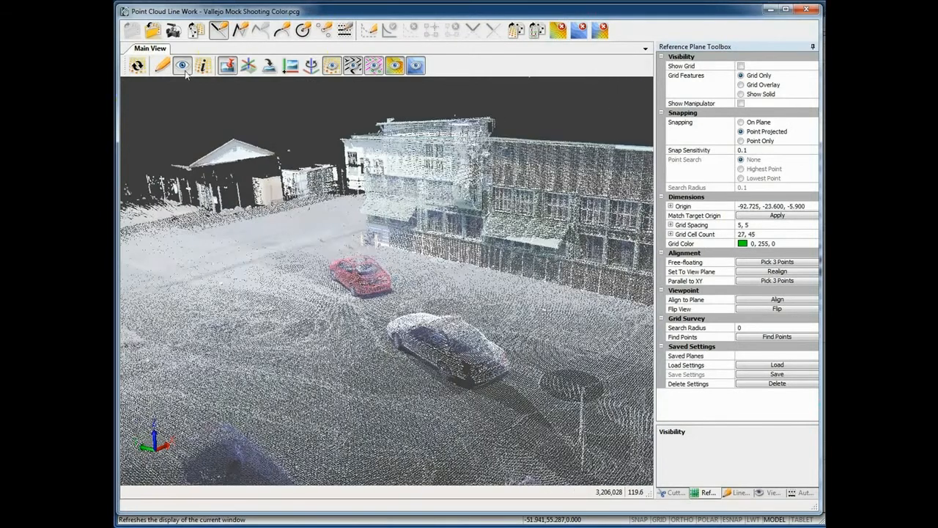
pyautogui.click(136, 66)
pyautogui.doubleClick(444, 338)
pyautogui.moveTo(438, 378); pyautogui.dragTo(319, 294)
pyautogui.doubleClick(350, 258)
pyautogui.scroll(5, 351, 267)
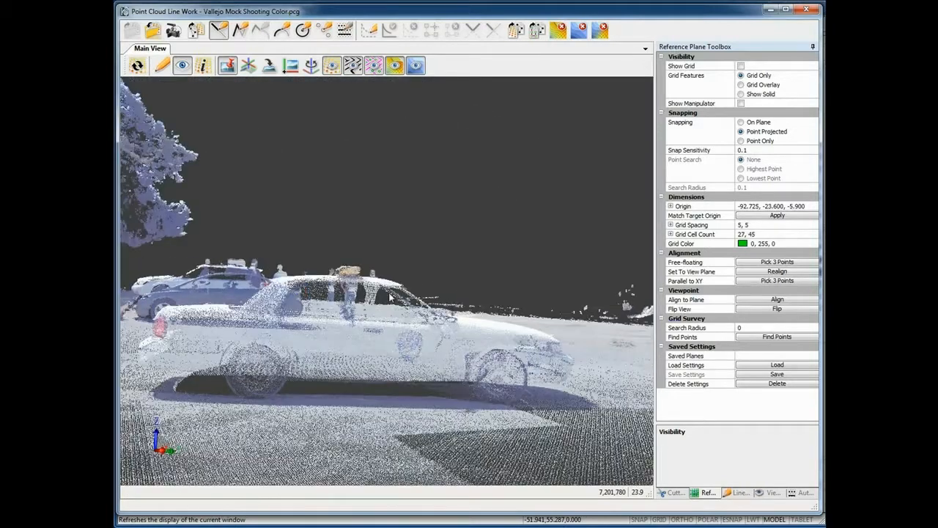
pyautogui.moveTo(472, 293); pyautogui.dragTo(660, 233)
pyautogui.moveTo(590, 217); pyautogui.dragTo(561, 220)
pyautogui.moveTo(423, 276); pyautogui.dragTo(384, 345)
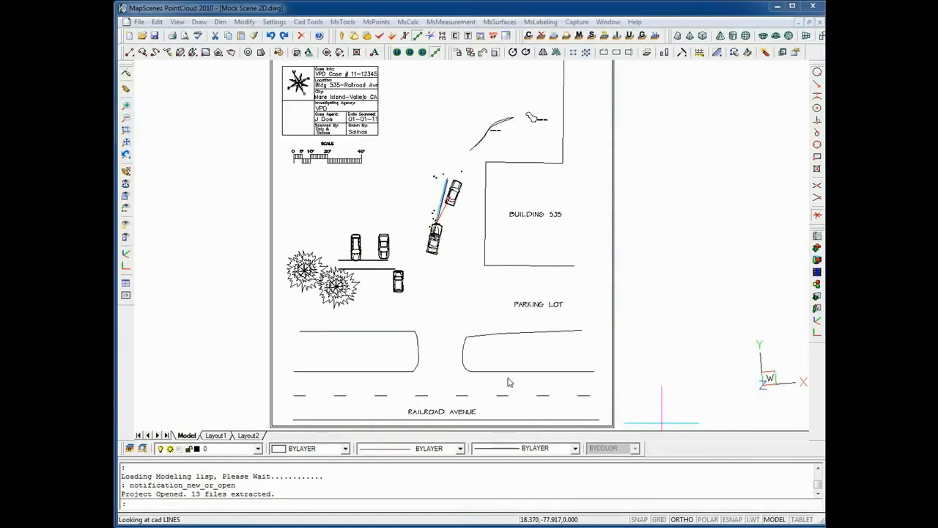
# Step: In the 2D scene drawing, examine the two vehicles, the coloured trajectory lines, the numbered evidence markers and the surroundings of Building 535
pyautogui.click(446, 301)
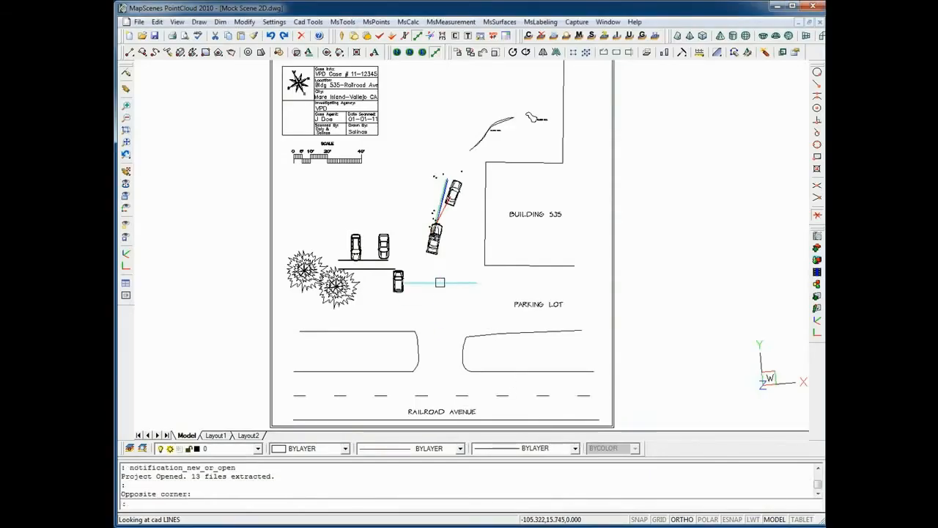
pyautogui.scroll(8, 440, 287)
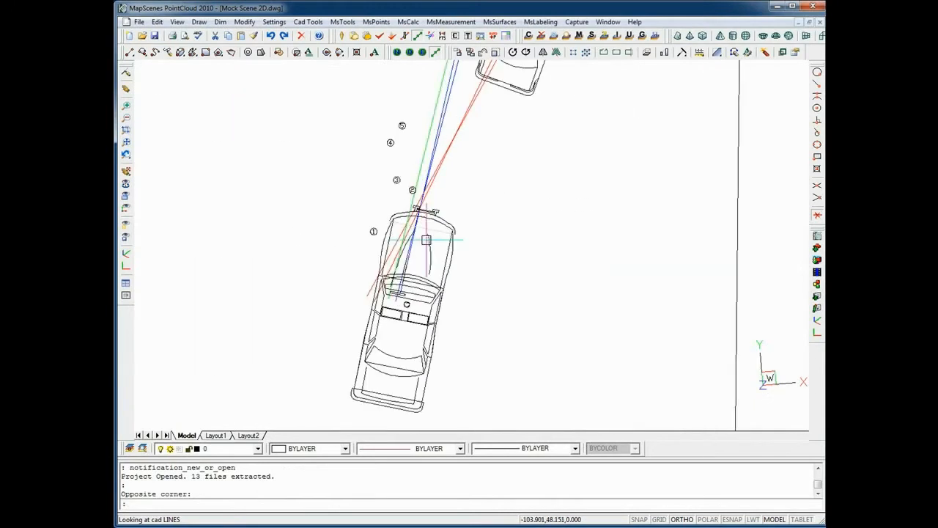
pyautogui.moveTo(498, 237); pyautogui.dragTo(474, 341, button='middle')
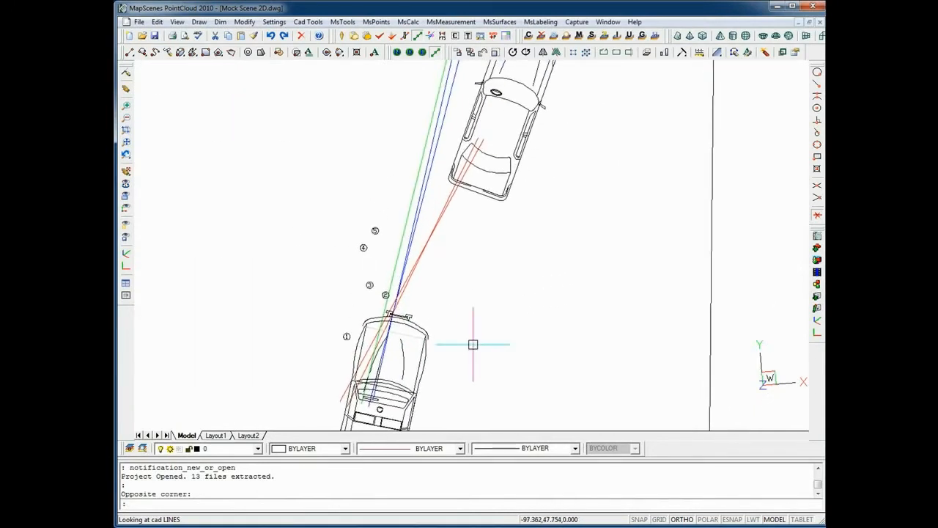
pyautogui.scroll(-2, 473, 344)
pyautogui.moveTo(494, 319); pyautogui.dragTo(440, 394, button='middle')
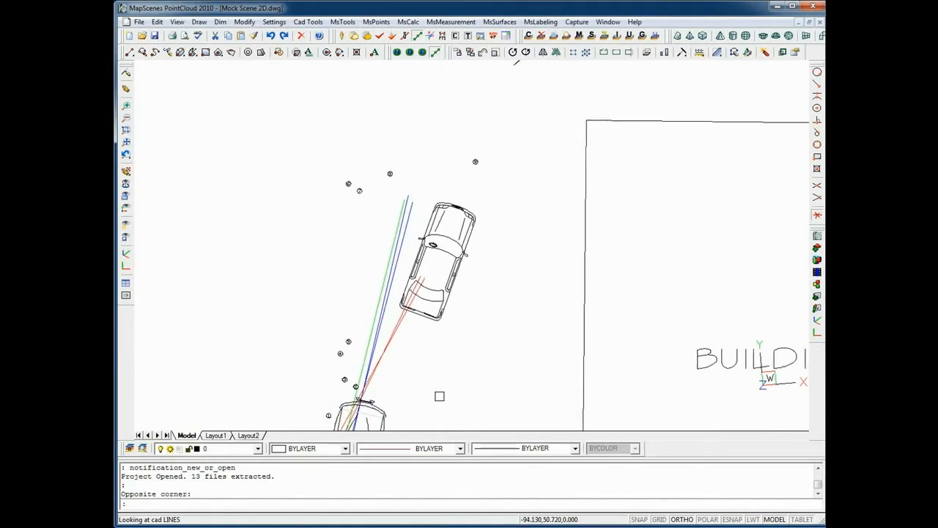
pyautogui.scroll(2, 486, 209)
pyautogui.moveTo(503, 182); pyautogui.dragTo(441, 276, button='middle')
pyautogui.scroll(-1, 440, 276)
pyautogui.moveTo(542, 140); pyautogui.dragTo(349, 253, button='middle')
pyautogui.moveTo(405, 233); pyautogui.dragTo(298, 287, button='middle')
pyautogui.scroll(-1, 300, 283)
pyautogui.moveTo(297, 377); pyautogui.dragTo(426, 261, button='middle')
pyautogui.moveTo(379, 332); pyautogui.dragTo(472, 208, button='middle')
pyautogui.moveTo(341, 312); pyautogui.dragTo(366, 278, button='middle')
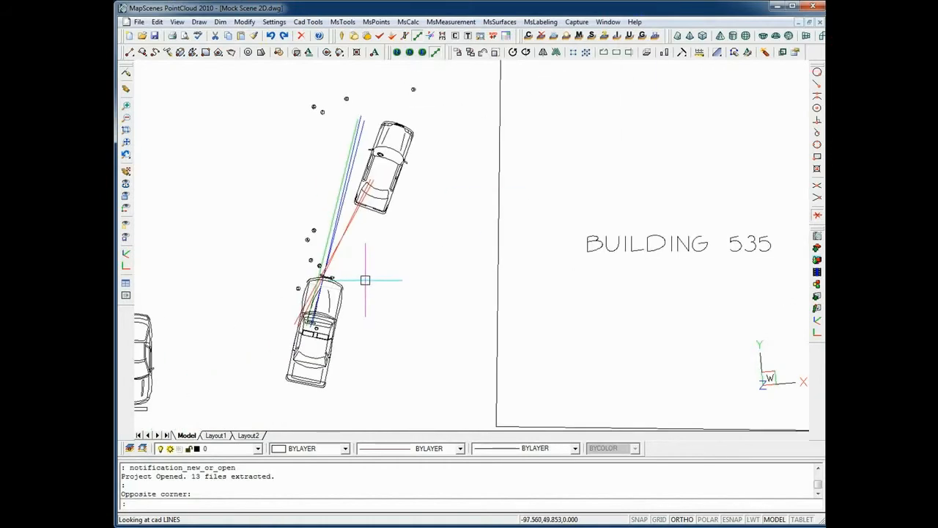
pyautogui.scroll(-1, 365, 280)
pyautogui.scroll(-1, 360, 331)
pyautogui.moveTo(360, 331); pyautogui.dragTo(408, 256, button='middle')
pyautogui.scroll(-1, 517, 374)
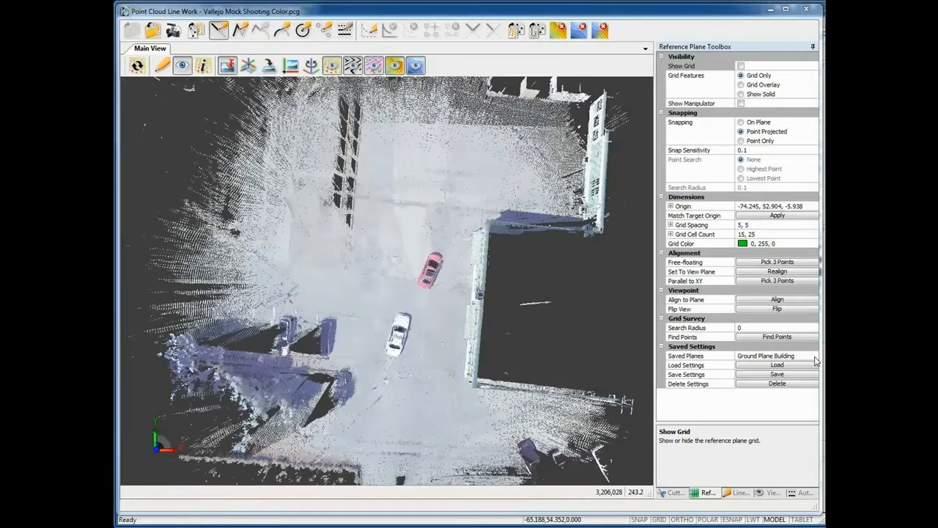
# Step: Load the saved reference plane "Ground Plane Building" and inspect its grid against the ground of the point cloud
pyautogui.click(815, 357)
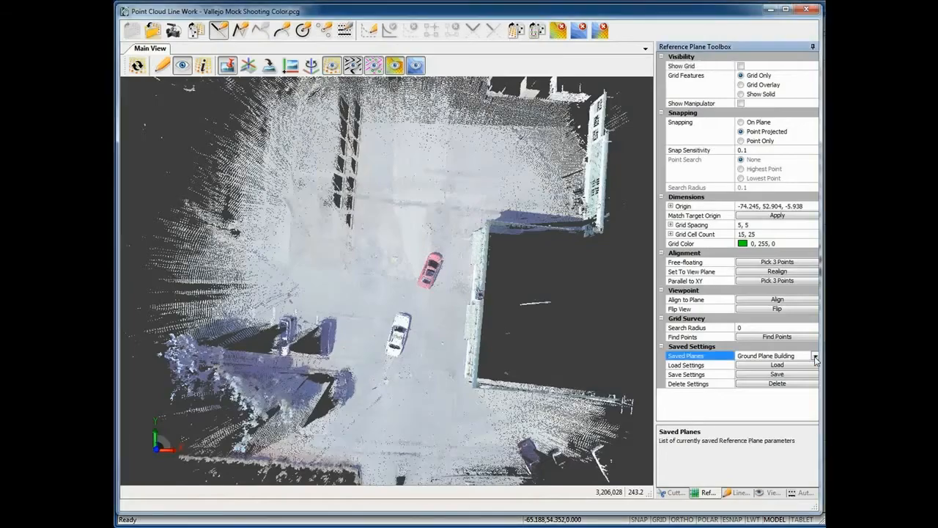
pyautogui.click(805, 365)
pyautogui.click(789, 366)
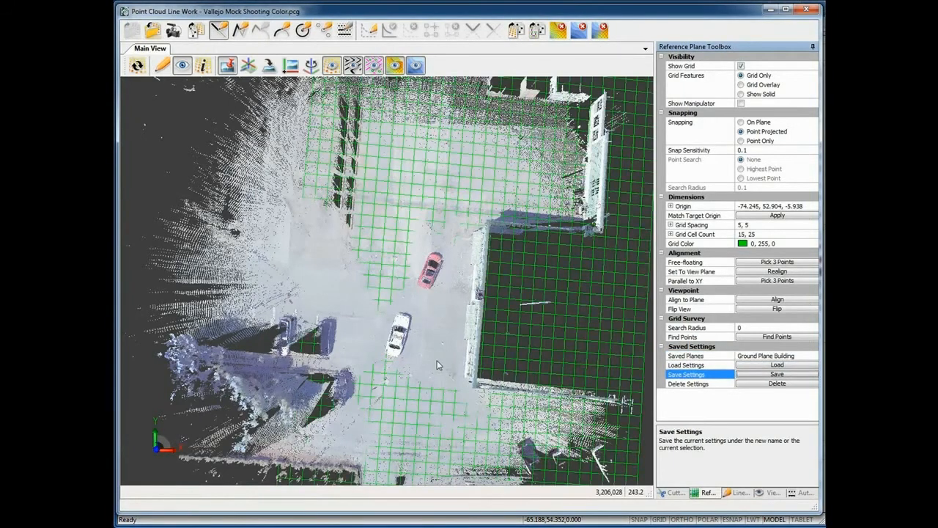
pyautogui.scroll(-3, 438, 379)
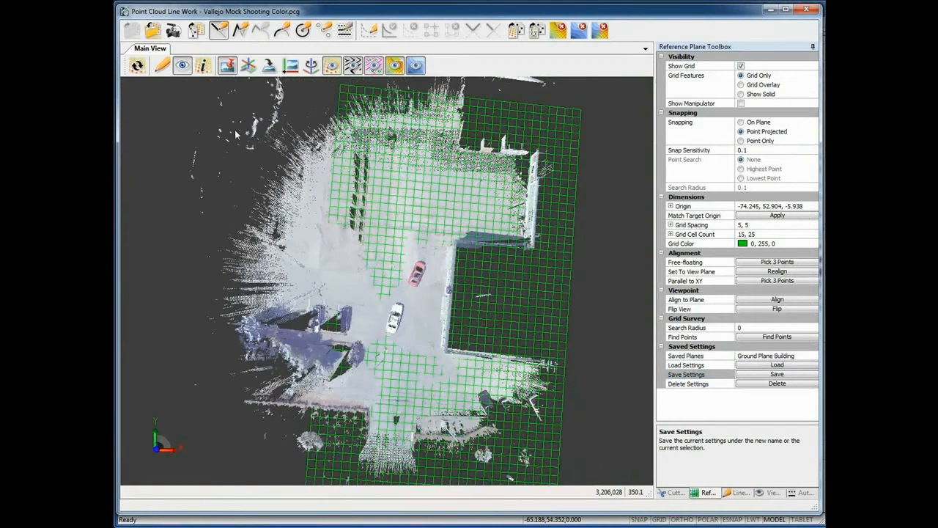
pyautogui.click(137, 66)
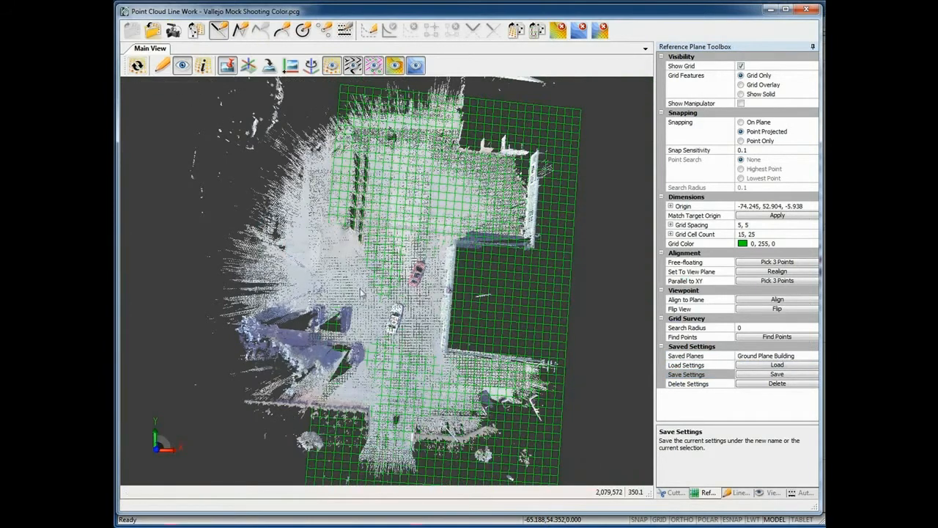
pyautogui.moveTo(382, 343); pyautogui.dragTo(264, 301)
pyautogui.moveTo(490, 336); pyautogui.dragTo(431, 395)
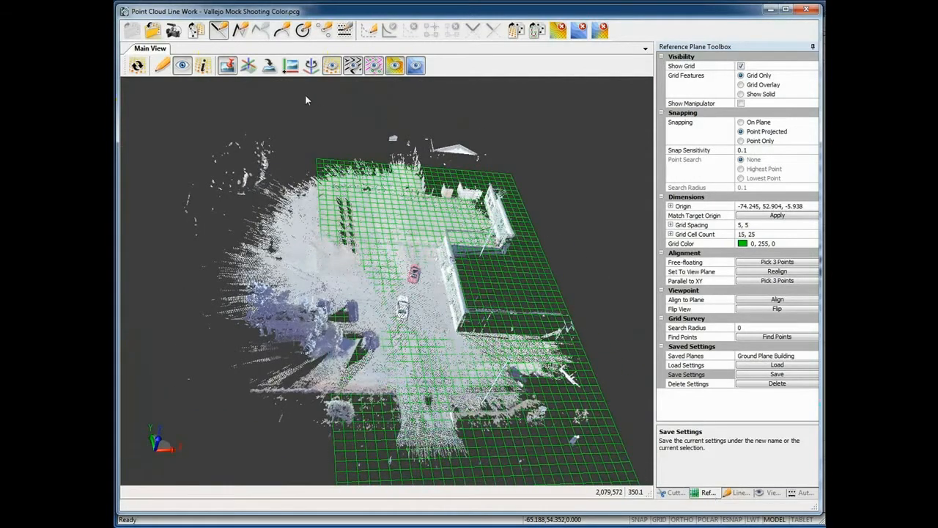
pyautogui.click(270, 66)
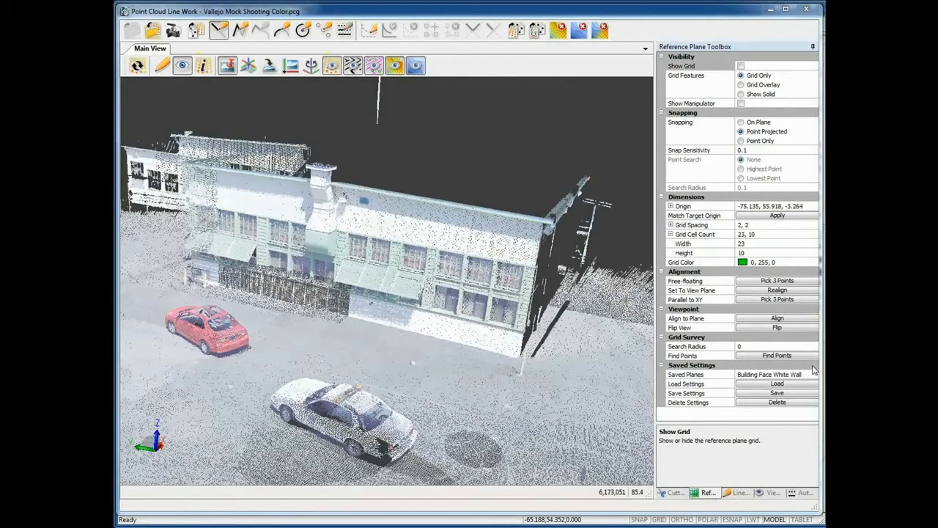
# Step: Load the saved reference plane "Building Face White Wall" and hide its manipulator
pyautogui.click(769, 384)
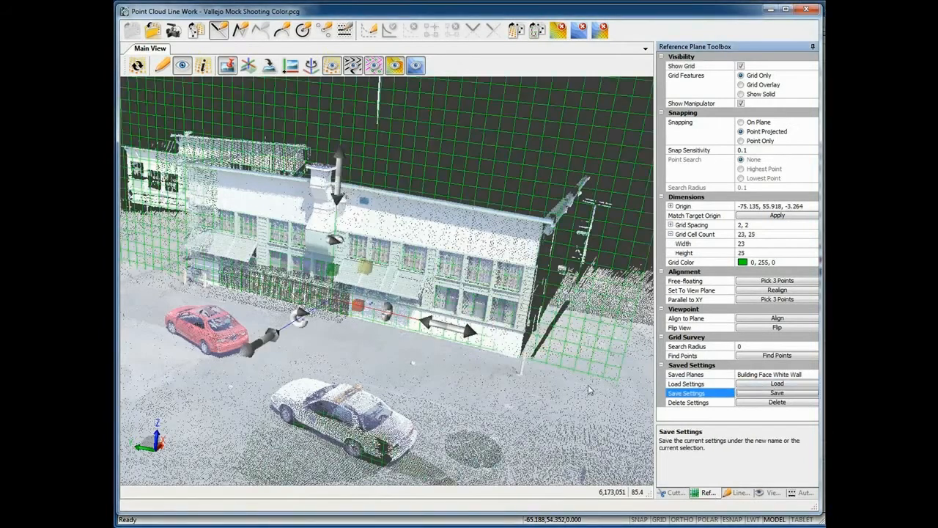
pyautogui.click(741, 103)
pyautogui.moveTo(528, 254); pyautogui.dragTo(433, 255)
pyautogui.moveTo(389, 302); pyautogui.dragTo(437, 301)
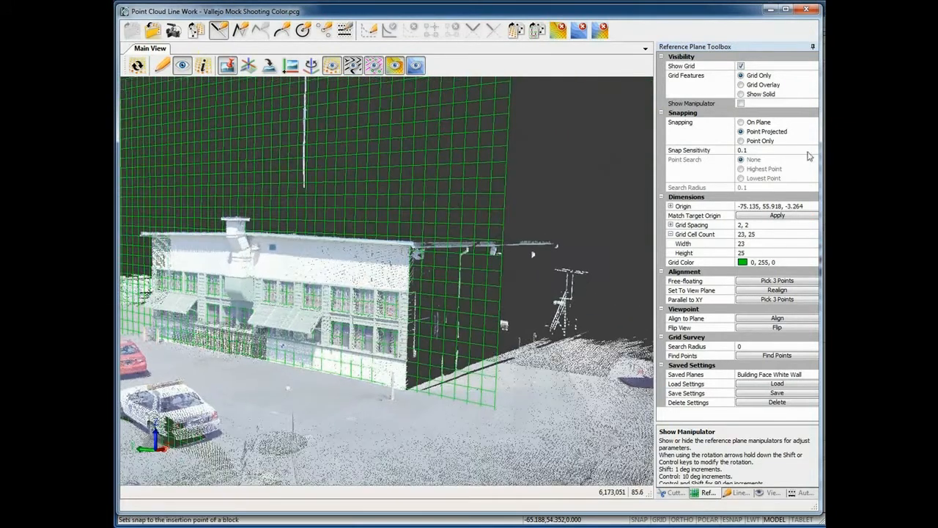
# Step: Display the white wall reference plane as a solid, inspect it against the building face, and show its manipulator
pyautogui.click(741, 94)
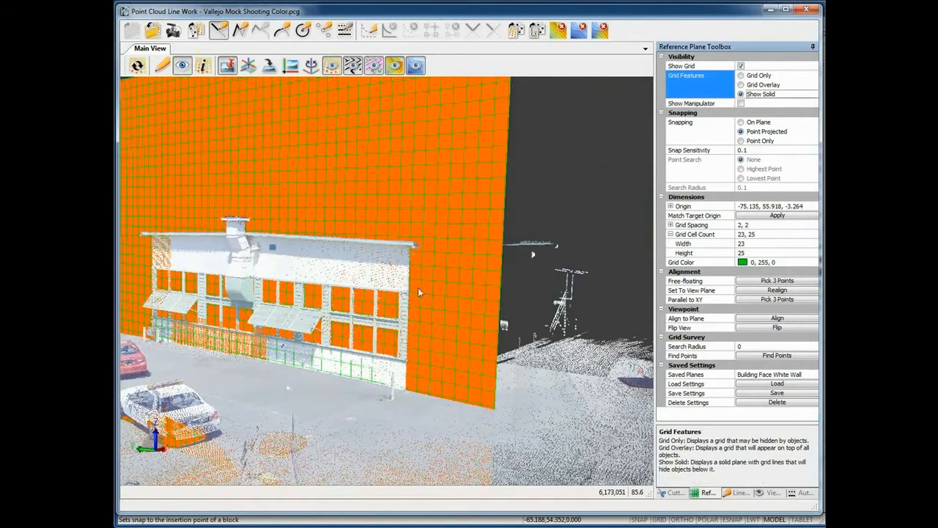
pyautogui.click(370, 269)
pyautogui.scroll(-1, 370, 271)
pyautogui.scroll(3, 370, 298)
pyautogui.scroll(-2, 370, 299)
pyautogui.moveTo(316, 298); pyautogui.dragTo(478, 322)
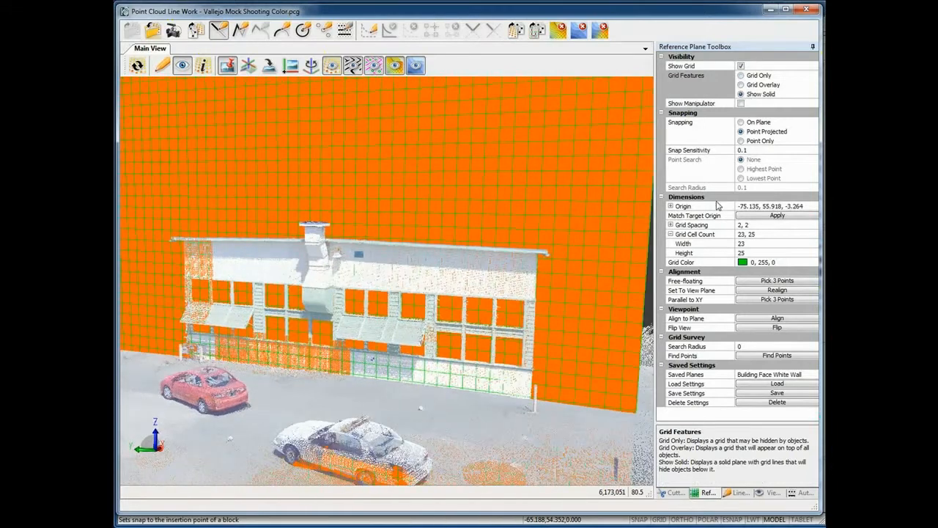
pyautogui.click(741, 104)
pyautogui.moveTo(257, 402)
pyautogui.mouseDown()
pyautogui.moveTo(290, 383)
pyautogui.moveTo(248, 404)
pyautogui.mouseUp()
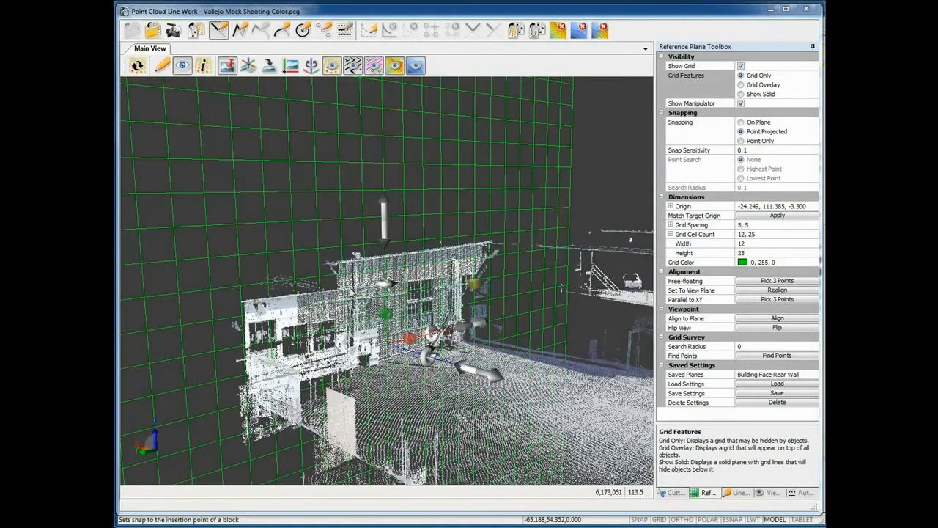
# Step: Display the "Building Face Rear Wall" reference plane as a solid and inspect how it lines up with the rear wall
pyautogui.click(742, 94)
pyautogui.moveTo(353, 383); pyautogui.dragTo(487, 318)
pyautogui.moveTo(415, 309); pyautogui.dragTo(398, 417)
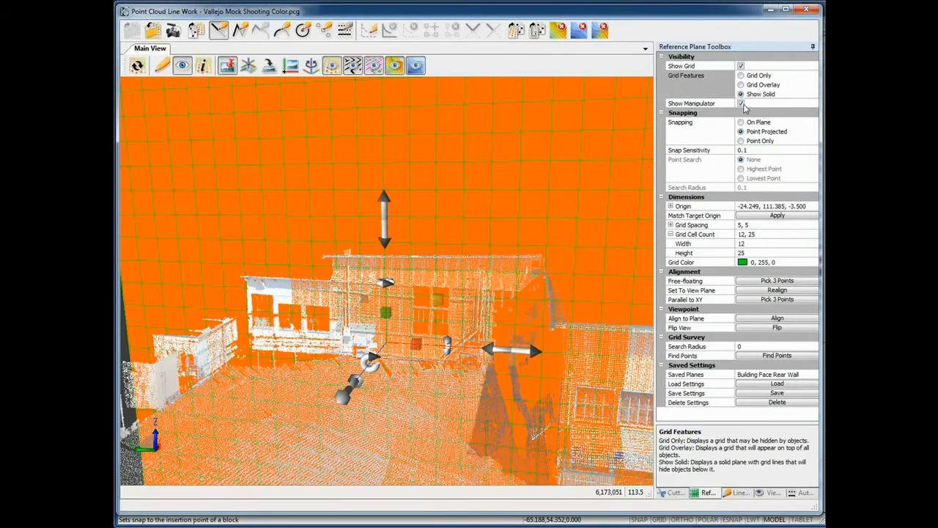
# Step: Hide the rear wall plane's manipulator, set its grid features to Grid Only, and turn the grid off
pyautogui.click(741, 103)
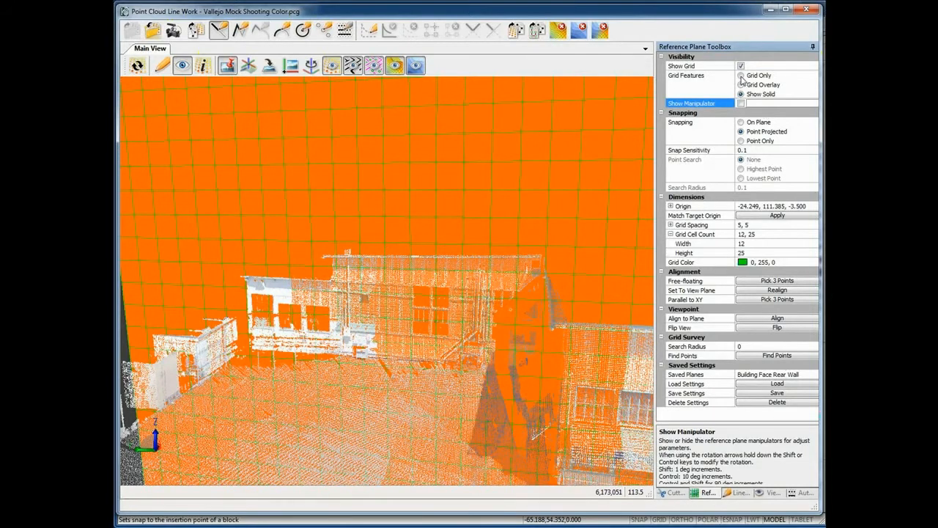
pyautogui.click(741, 76)
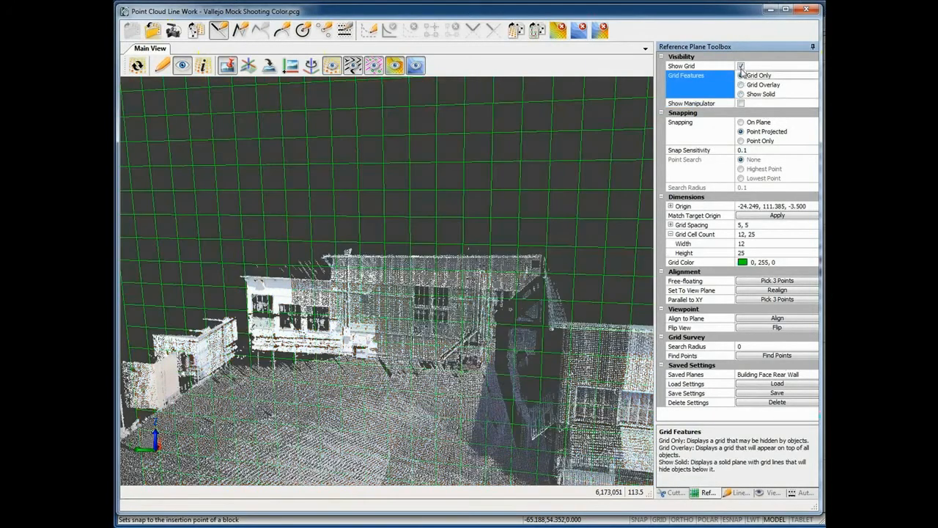
pyautogui.click(741, 66)
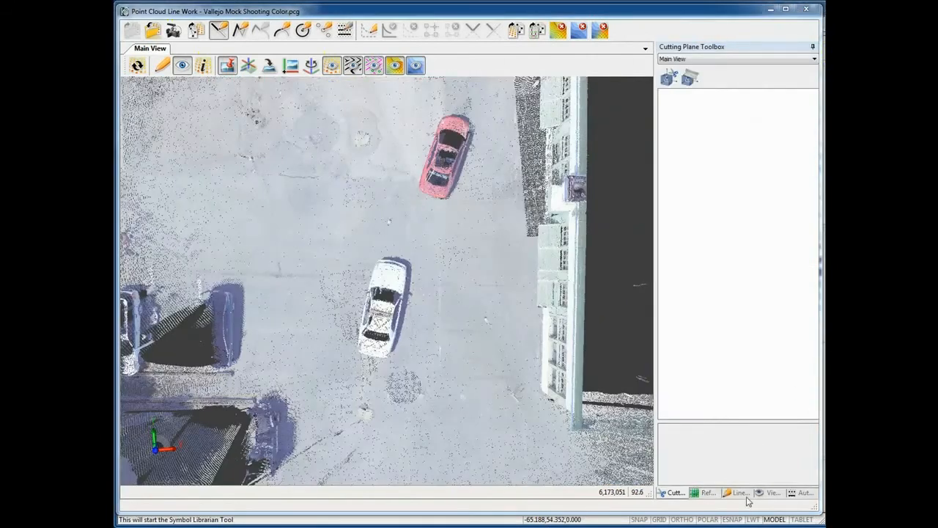
# Step: Bring up the Cutting Plane Toolbox and turn on the cutting cube in the main view
pyautogui.click(712, 496)
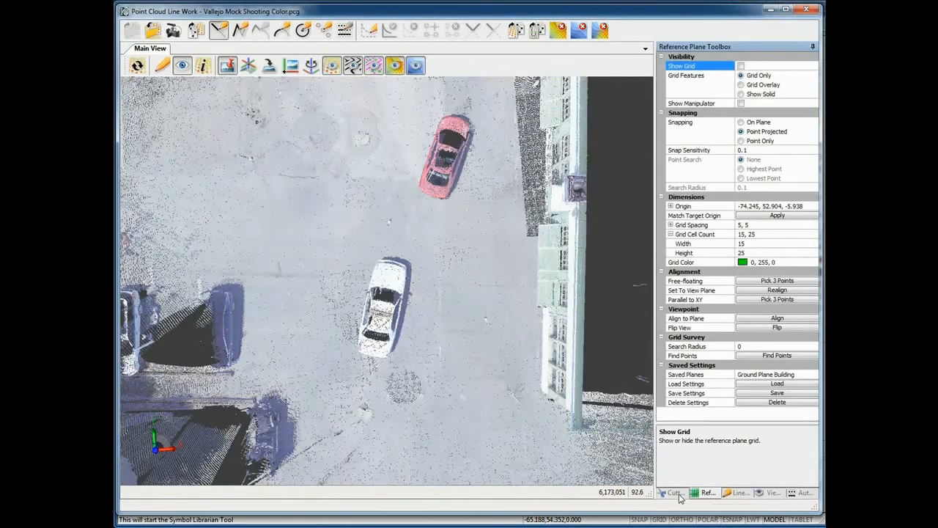
pyautogui.click(675, 493)
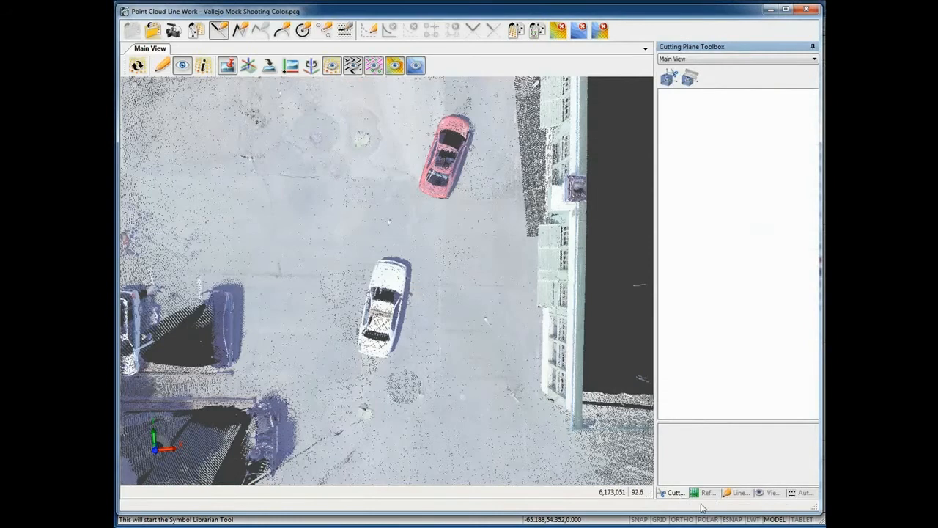
pyautogui.click(669, 80)
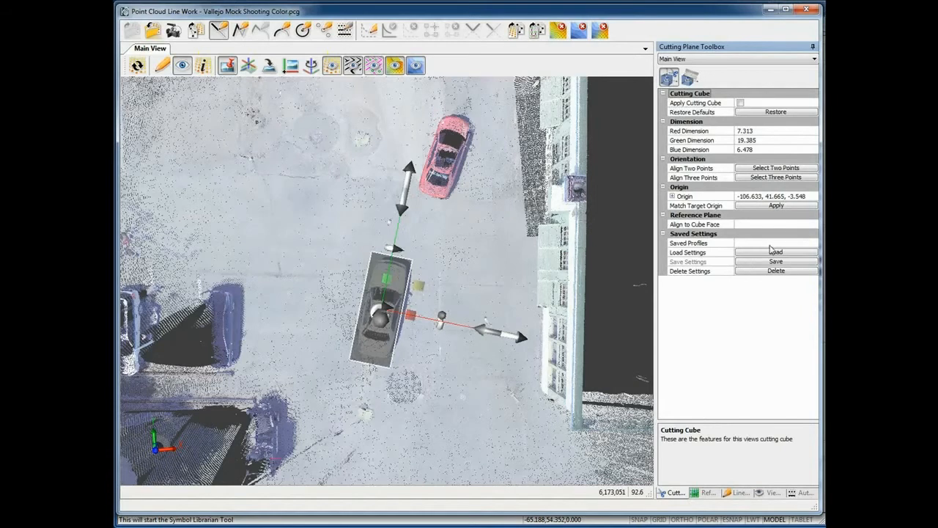
# Step: Load the saved cutting cube profile "Toyota" so the cube encloses the red car
pyautogui.click(778, 243)
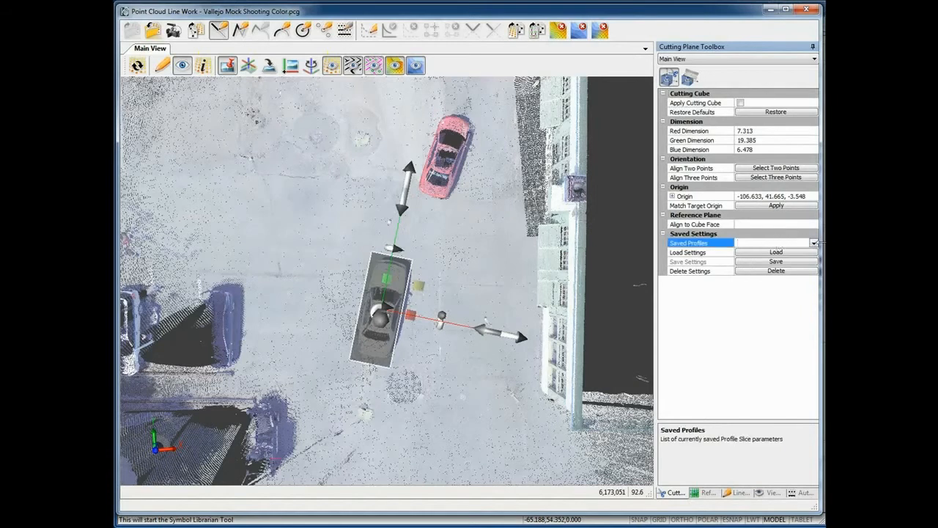
pyautogui.click(814, 242)
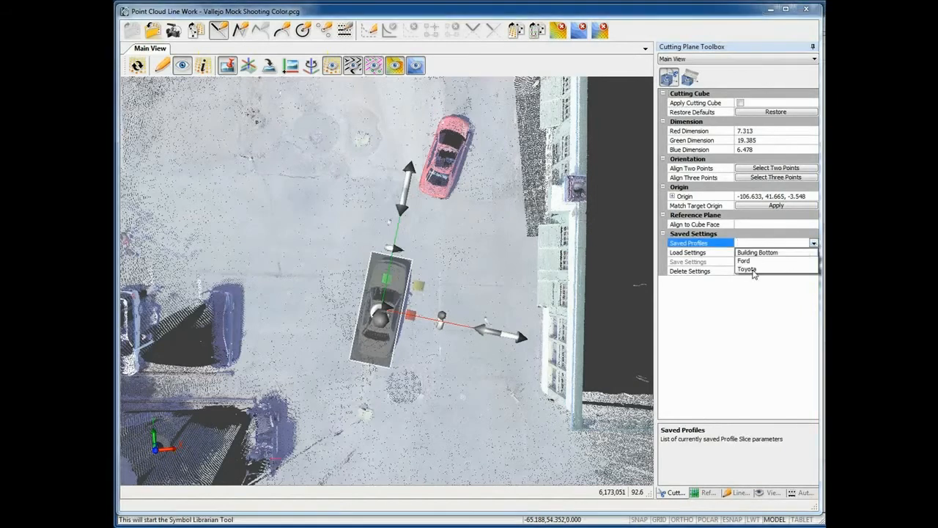
pyautogui.click(753, 270)
pyautogui.click(763, 252)
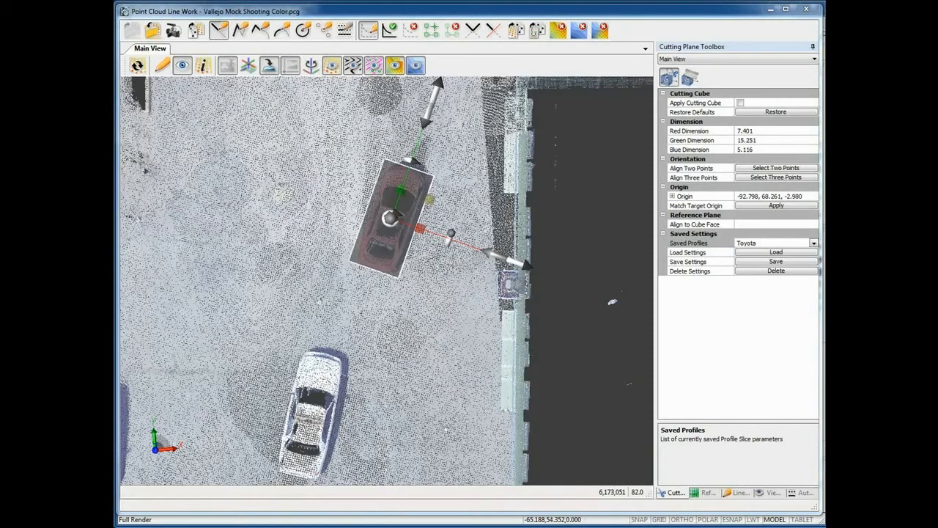
# Step: Load the saved cutting cube profile "Ford" and view the cube around the white car in 3D
pyautogui.click(814, 243)
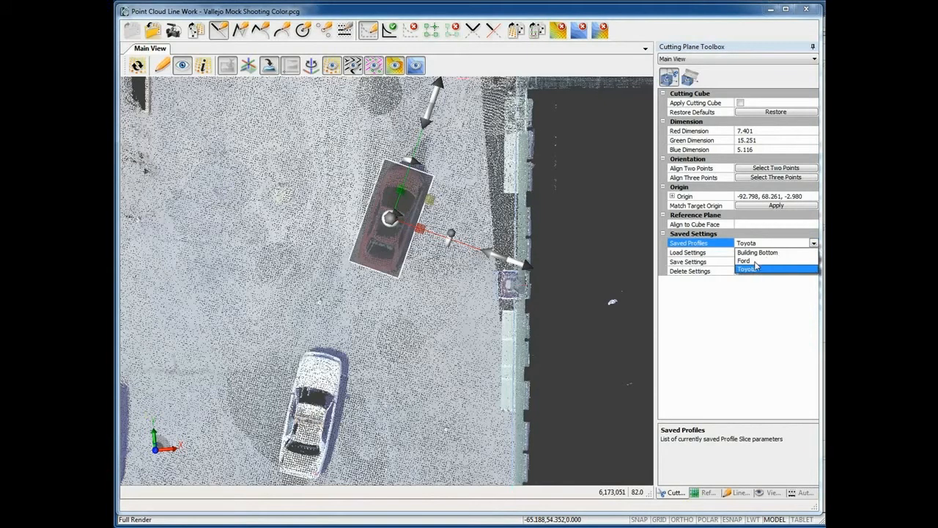
pyautogui.click(755, 262)
pyautogui.click(776, 252)
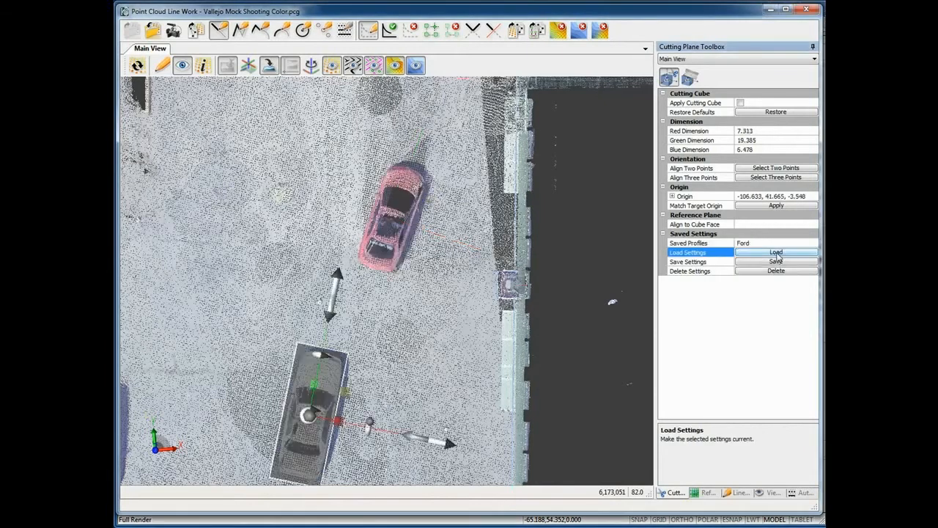
pyautogui.moveTo(430, 389); pyautogui.dragTo(449, 274, button='middle')
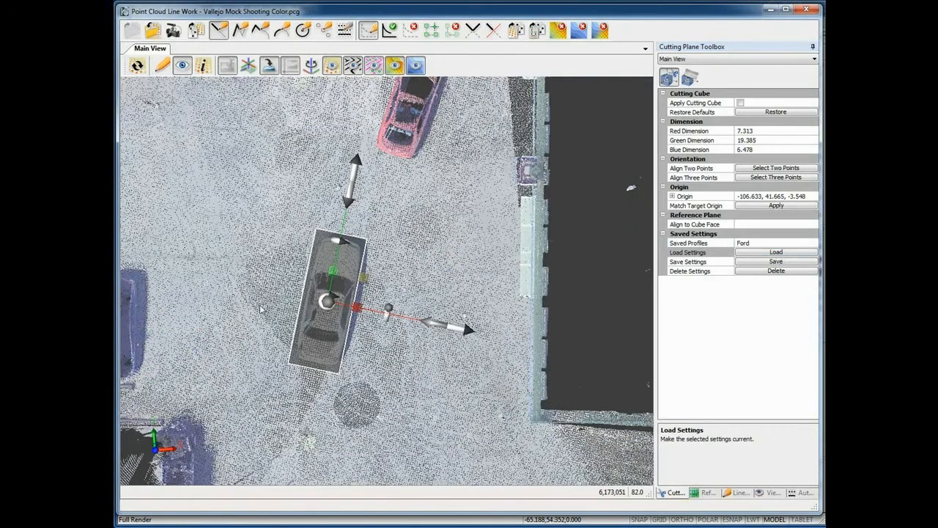
pyautogui.moveTo(322, 422); pyautogui.dragTo(325, 396)
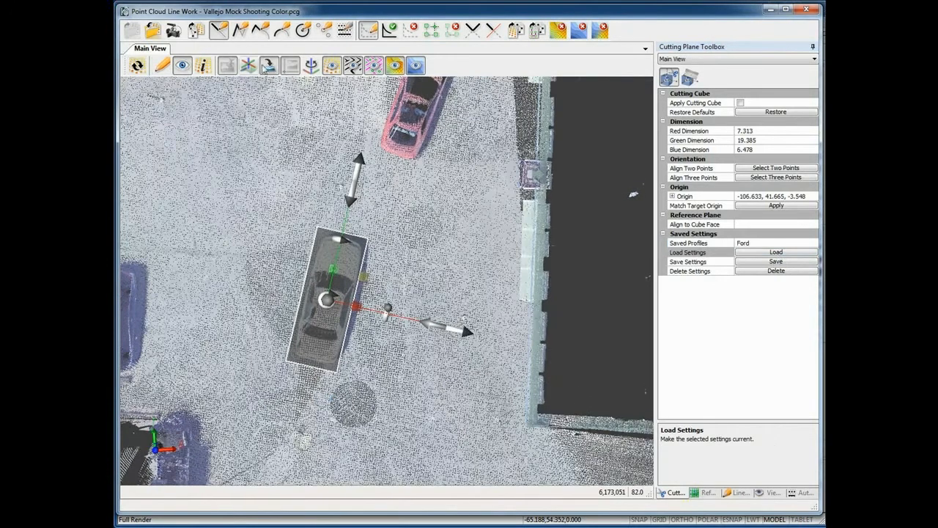
pyautogui.click(269, 66)
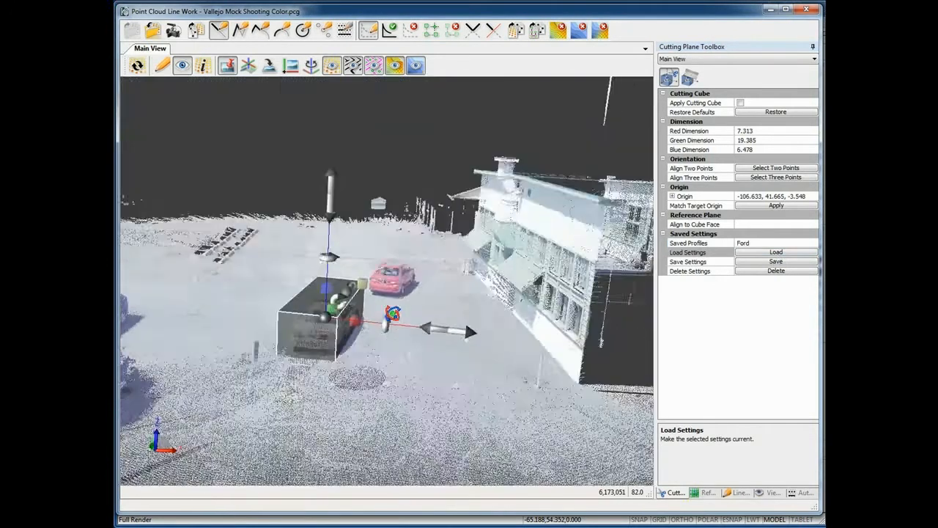
# Step: Stretch the cutting cube's red dimension to 8.519 and blue dimension to 8.075, and reload the saved "Ford" profile
pyautogui.moveTo(338, 376)
pyautogui.mouseDown()
pyautogui.moveTo(338, 388)
pyautogui.moveTo(355, 378)
pyautogui.mouseUp()
pyautogui.scroll(2, 350, 333)
pyautogui.moveTo(312, 338); pyautogui.dragTo(329, 342)
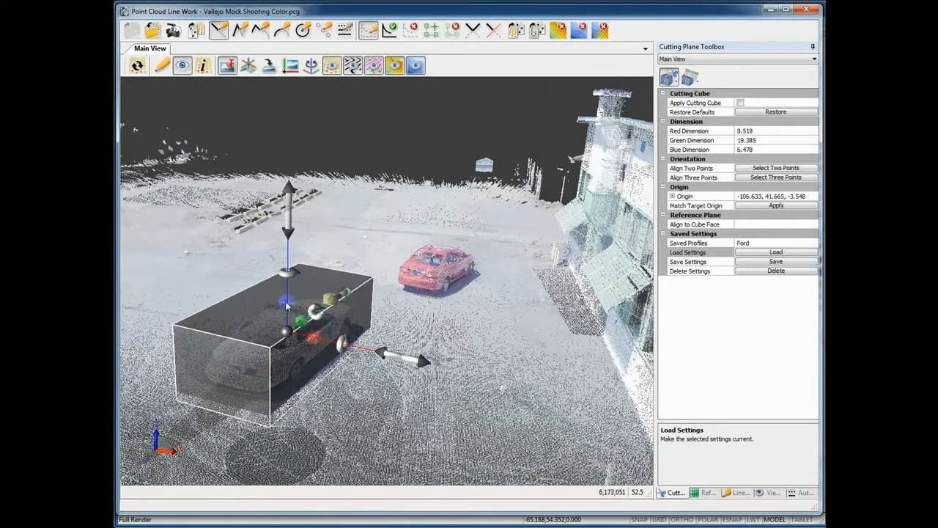
pyautogui.moveTo(285, 301); pyautogui.dragTo(305, 296)
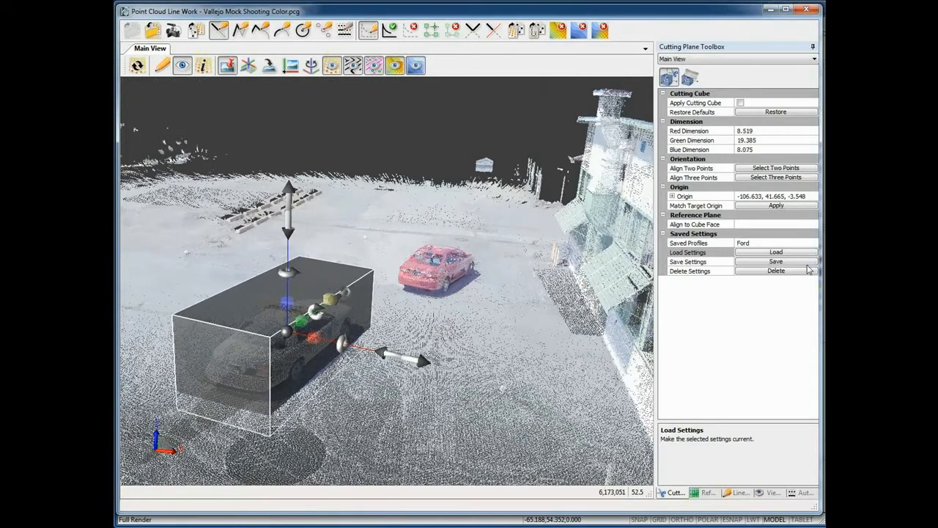
pyautogui.click(804, 253)
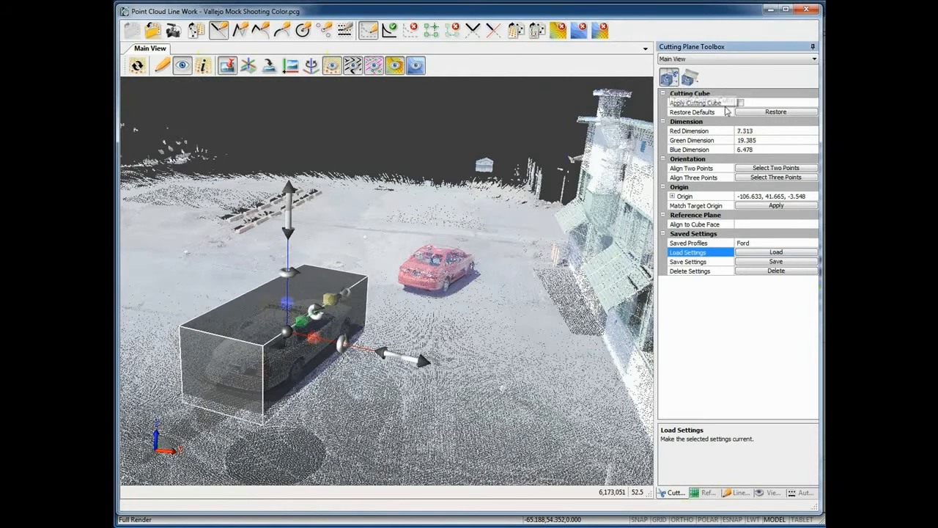
# Step: Apply the cutting cube so only the white car is shown, and check the reference plane's snapping settings
pyautogui.click(740, 103)
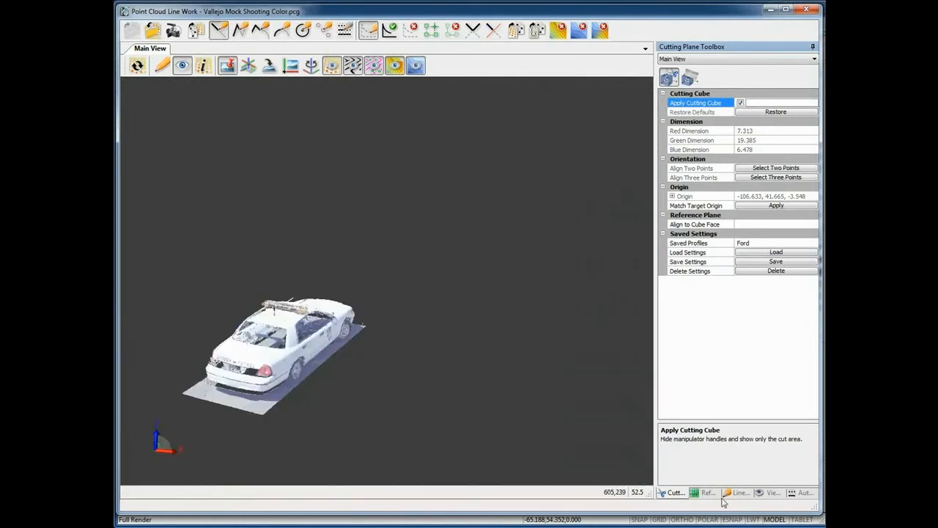
pyautogui.click(706, 493)
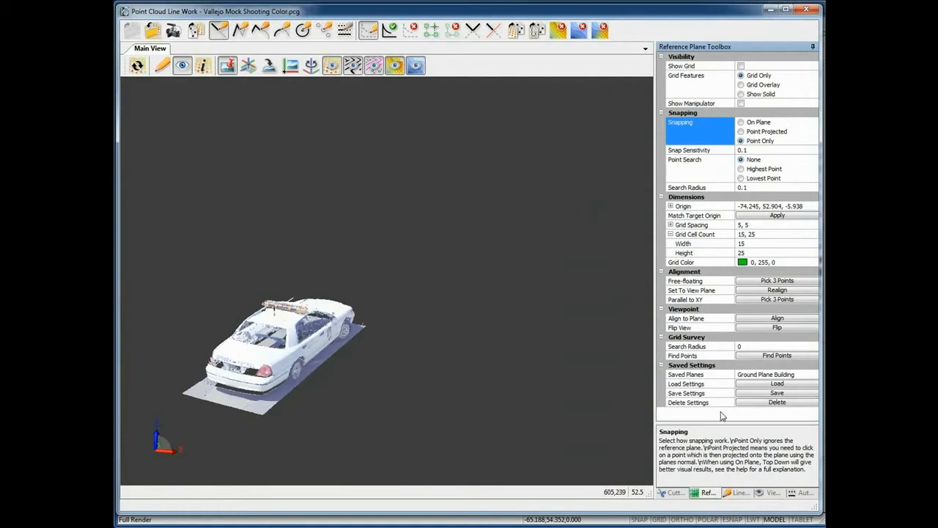
pyautogui.click(675, 493)
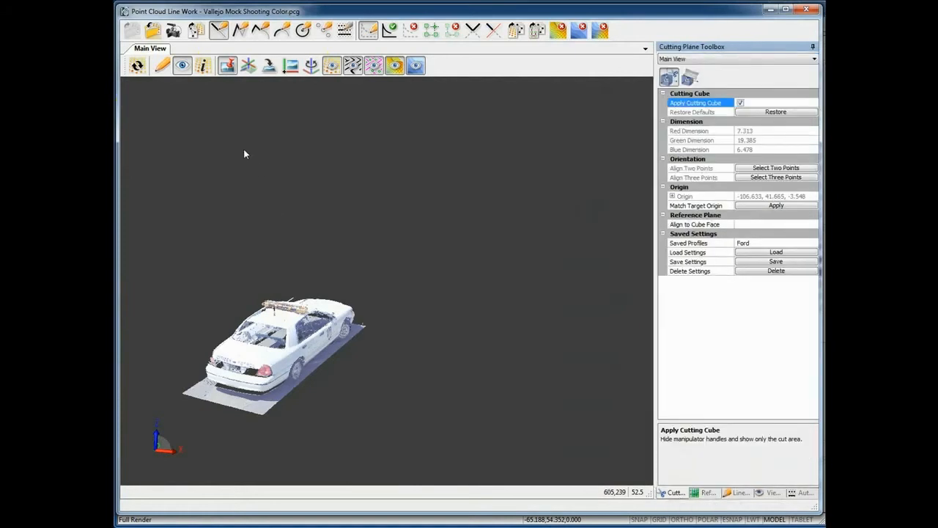
# Step: Draw lines along the upper two trajectory rods projecting from the white car's windshield area
pyautogui.moveTo(283, 365); pyautogui.dragTo(316, 309, button='middle')
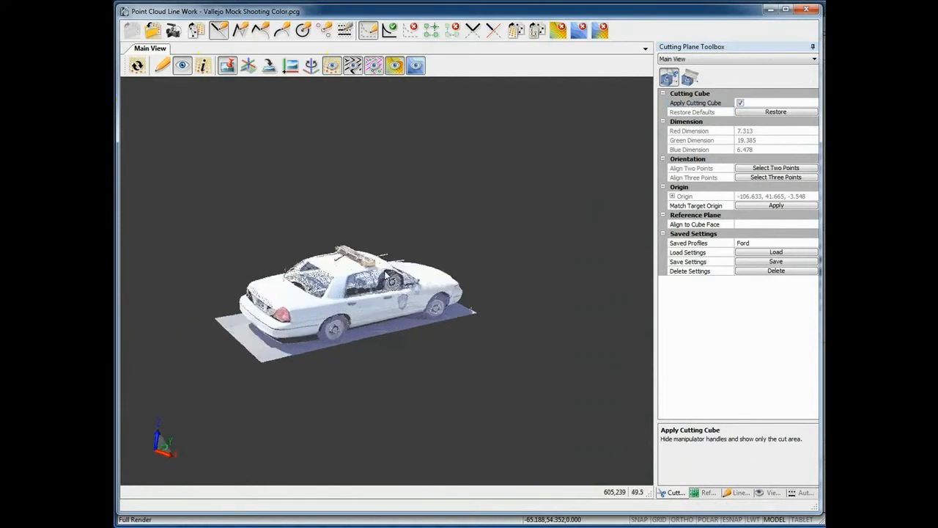
pyautogui.scroll(5, 391, 281)
pyautogui.moveTo(396, 331); pyautogui.dragTo(415, 237, button='middle')
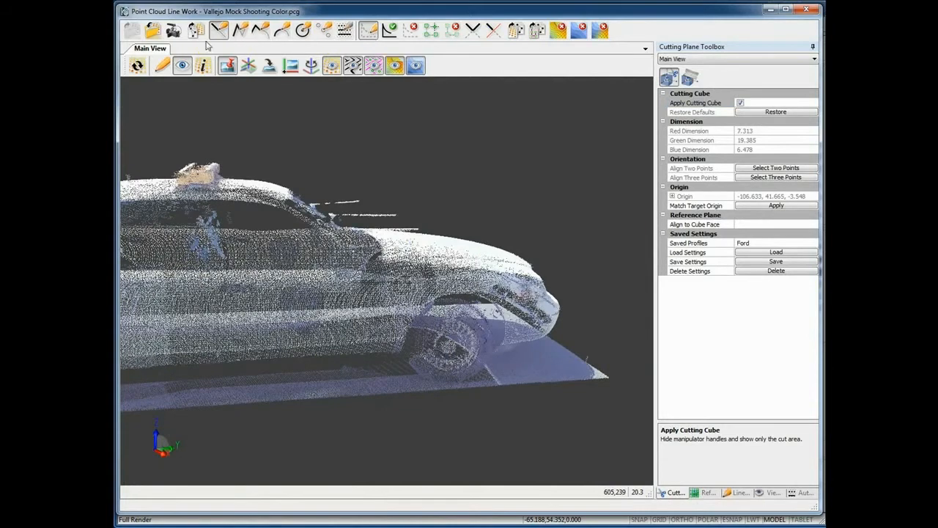
pyautogui.click(162, 67)
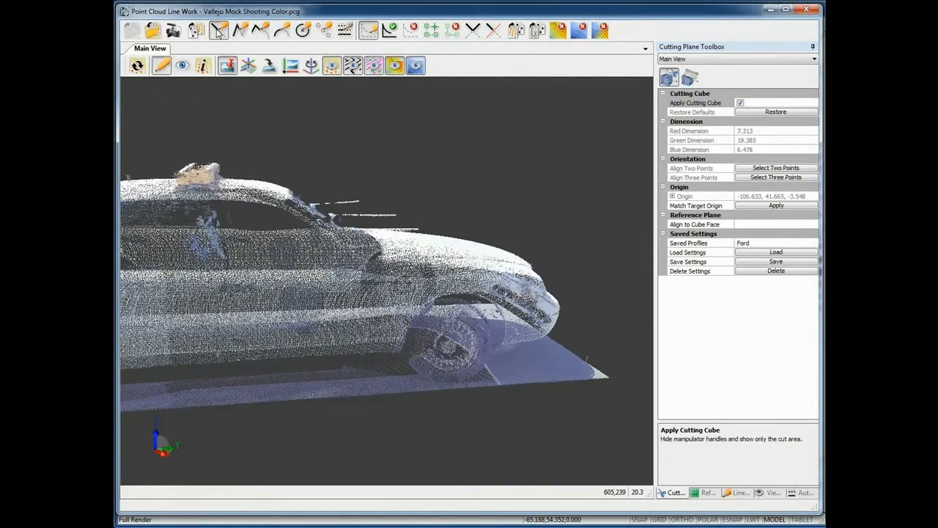
pyautogui.scroll(4, 351, 213)
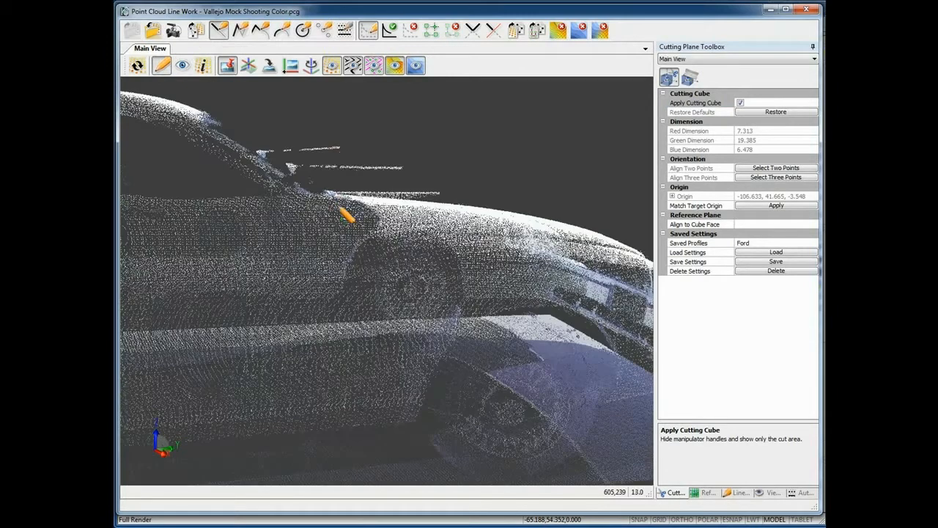
pyautogui.moveTo(376, 165); pyautogui.dragTo(418, 215, button='middle')
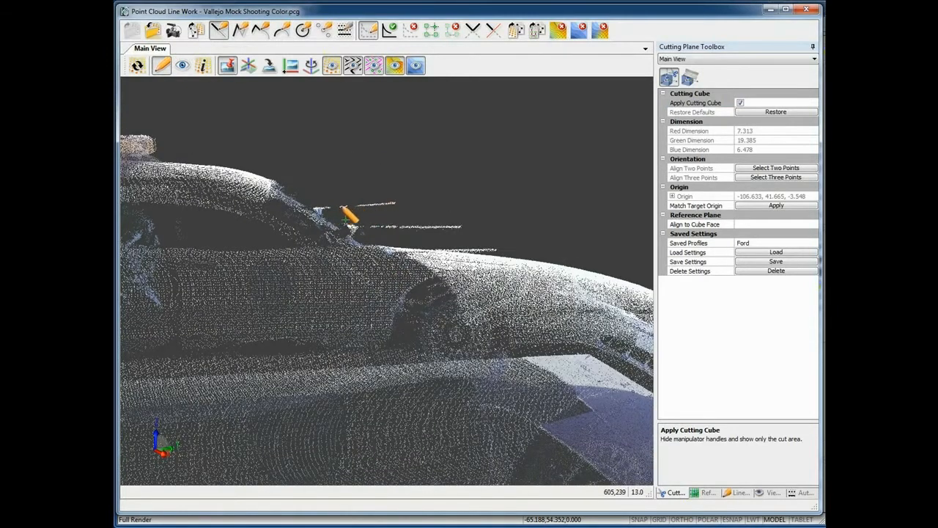
pyautogui.click(340, 207)
pyautogui.click(395, 203)
pyautogui.click(377, 235)
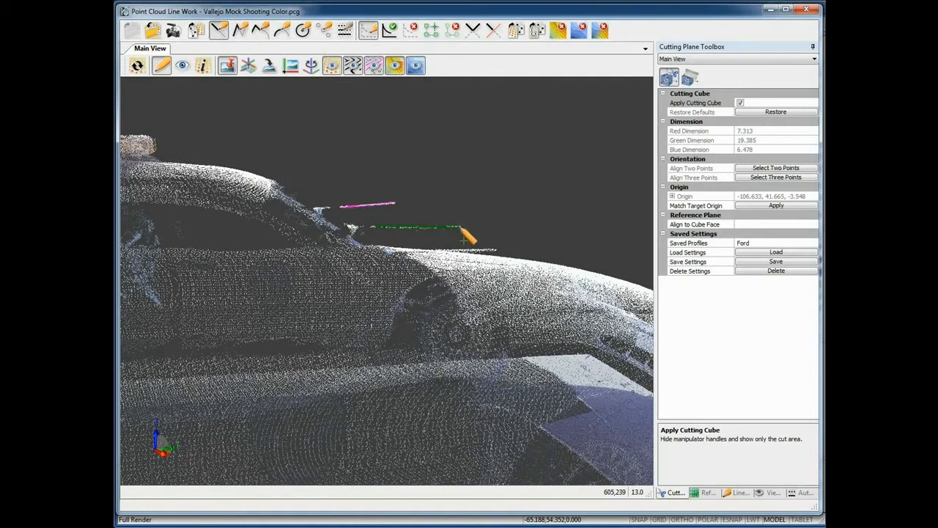
pyautogui.click(462, 227)
# Step: Draw a line along the lowest trajectory rod above the white car's hood and view the lines in 3D
pyautogui.scroll(-3, 376, 299)
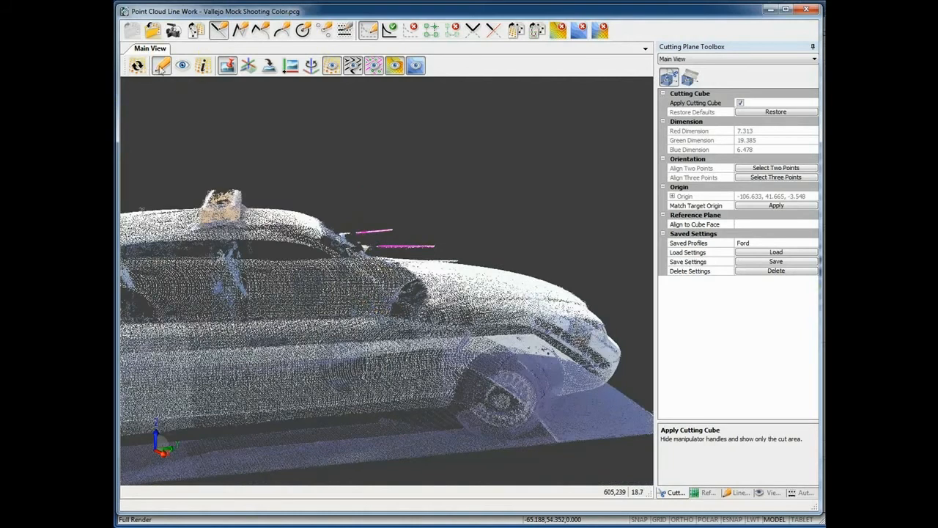
pyautogui.click(182, 65)
pyautogui.moveTo(359, 325); pyautogui.dragTo(316, 311)
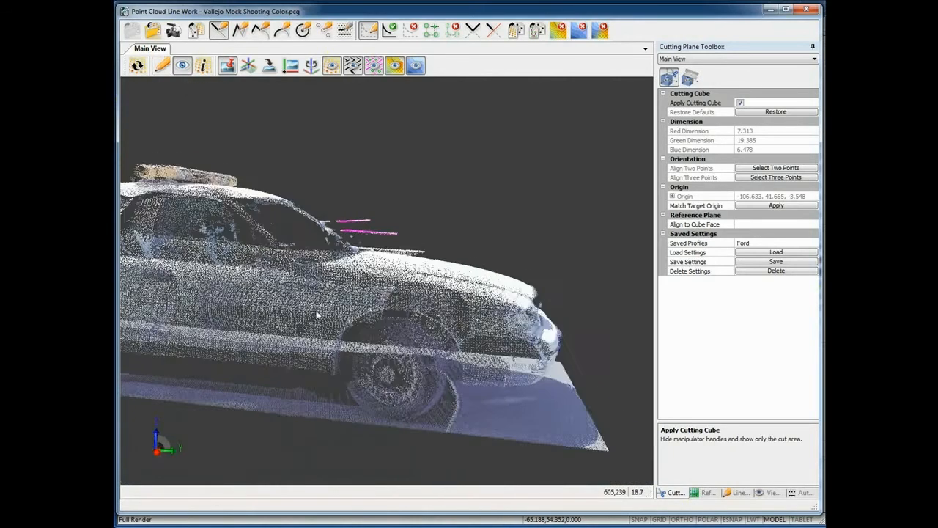
pyautogui.scroll(4, 453, 323)
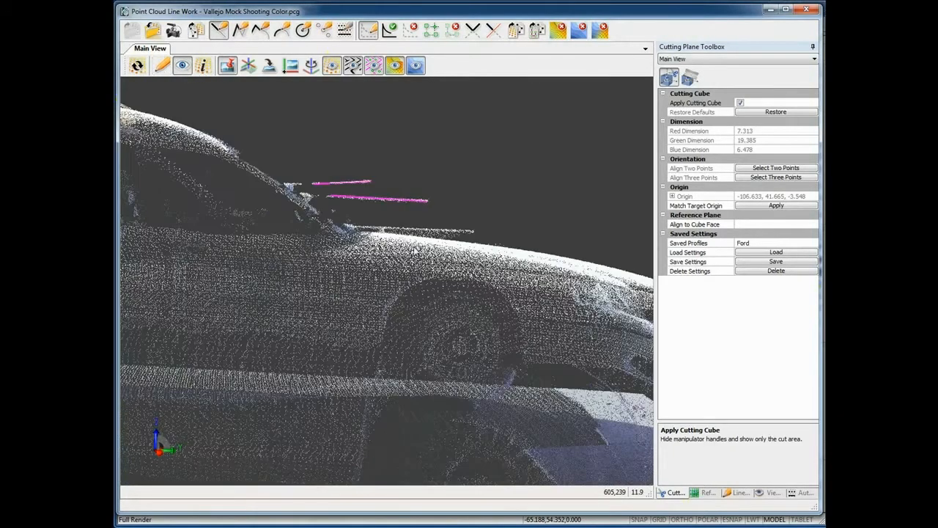
pyautogui.click(162, 65)
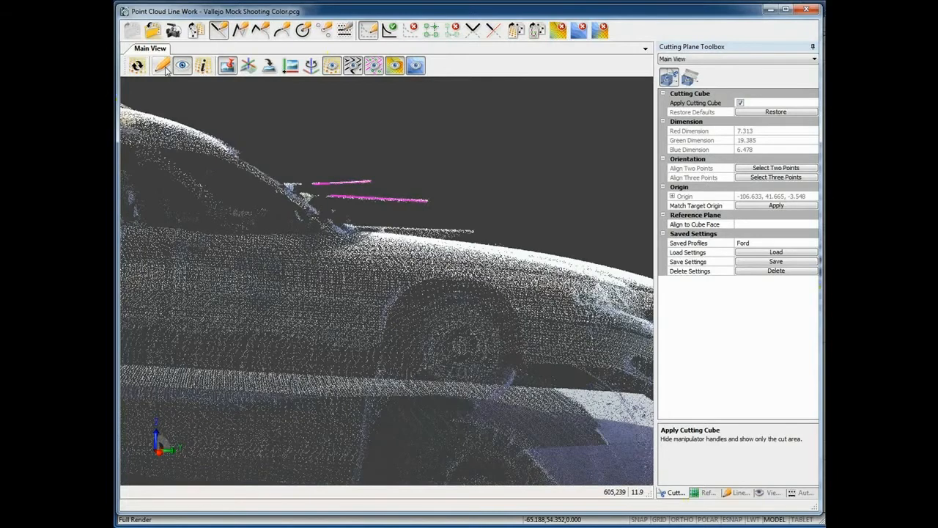
pyautogui.click(378, 230)
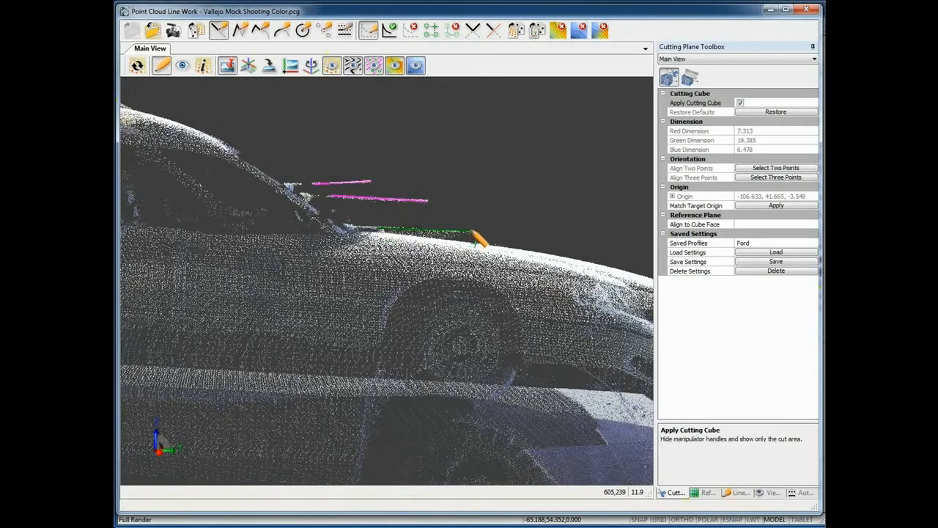
pyautogui.click(473, 233)
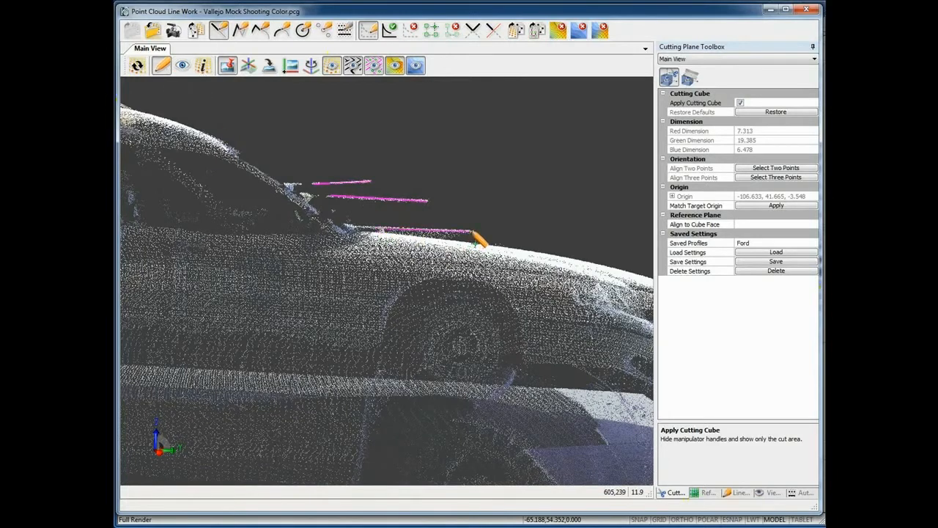
pyautogui.click(181, 65)
pyautogui.moveTo(404, 287)
pyautogui.mouseDown()
pyautogui.moveTo(332, 273)
pyautogui.moveTo(235, 289)
pyautogui.moveTo(320, 276)
pyautogui.moveTo(334, 297)
pyautogui.mouseUp()
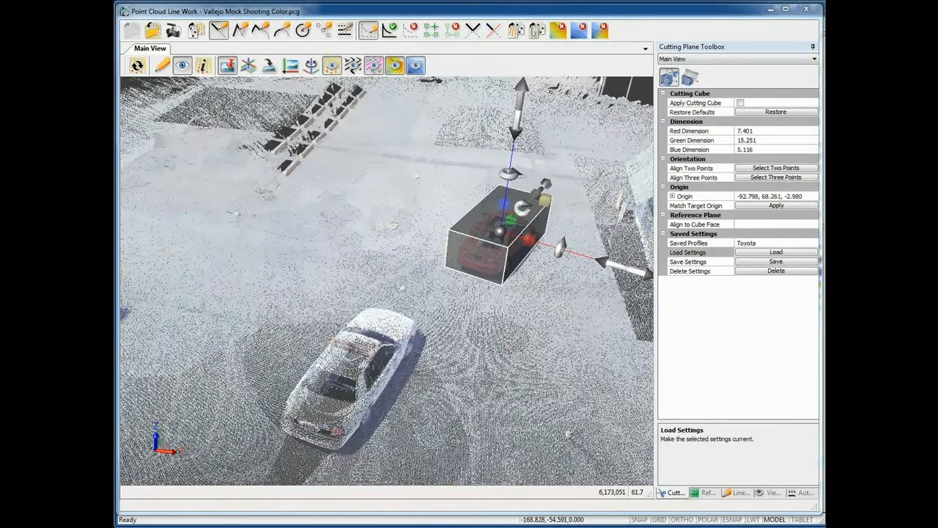
# Step: Apply the Toyota cutting cube so only the red car is shown, and check the reference plane's snapping settings
pyautogui.click(740, 103)
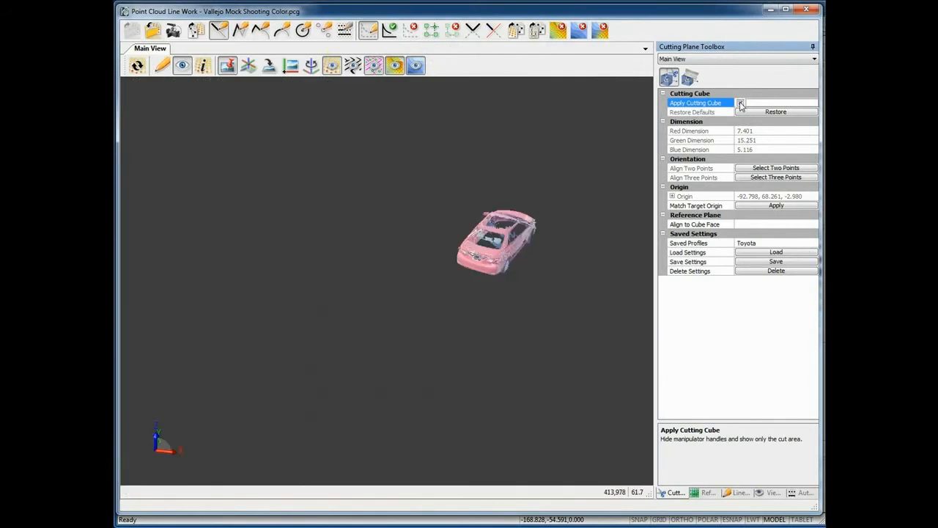
pyautogui.click(704, 495)
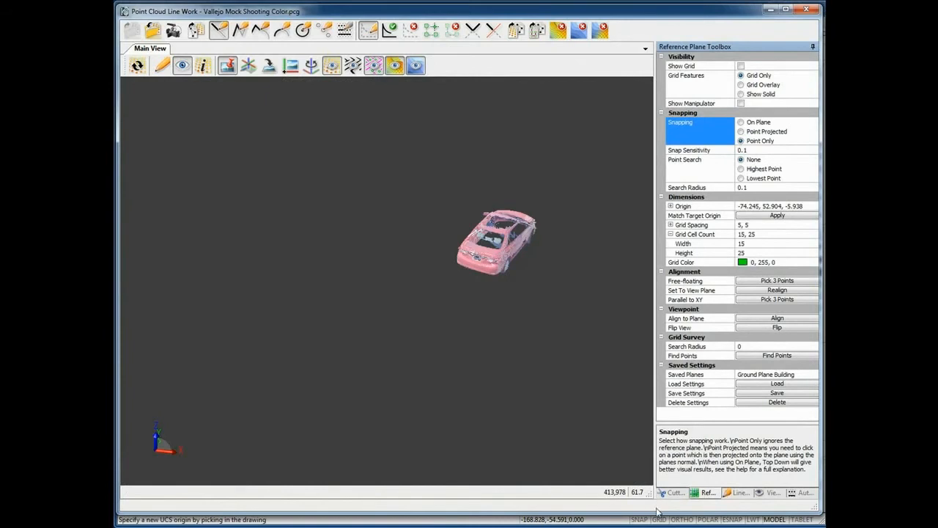
pyautogui.click(672, 492)
# Step: Draw lines along the two trajectory rods projecting from the red car's rear window and view them in 3D
pyautogui.moveTo(523, 250); pyautogui.dragTo(396, 299, button='middle')
pyautogui.scroll(5, 396, 300)
pyautogui.moveTo(393, 301); pyautogui.dragTo(317, 270)
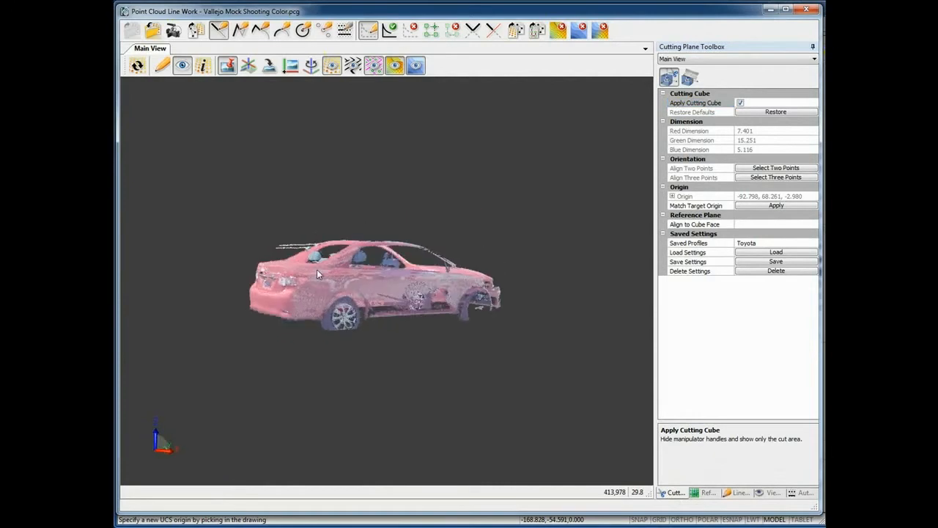
pyautogui.scroll(10, 312, 264)
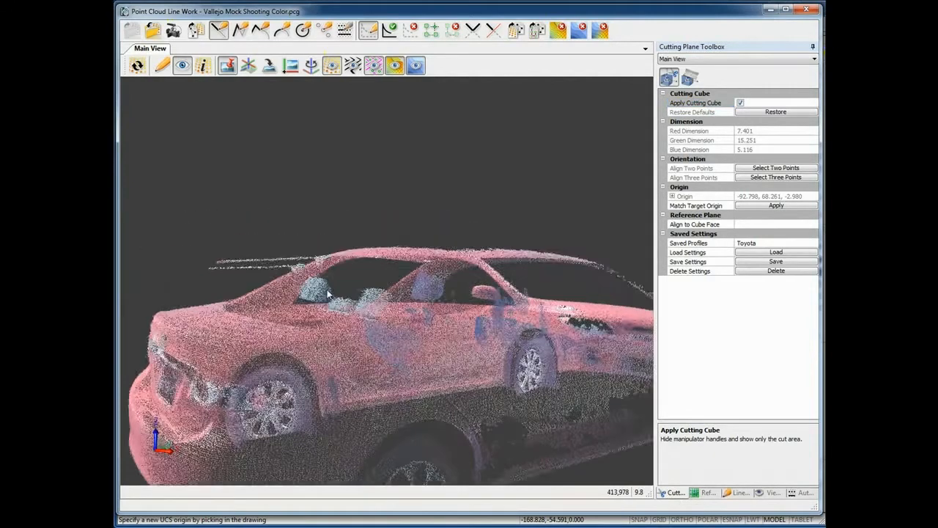
pyautogui.moveTo(327, 293); pyautogui.dragTo(388, 279, button='middle')
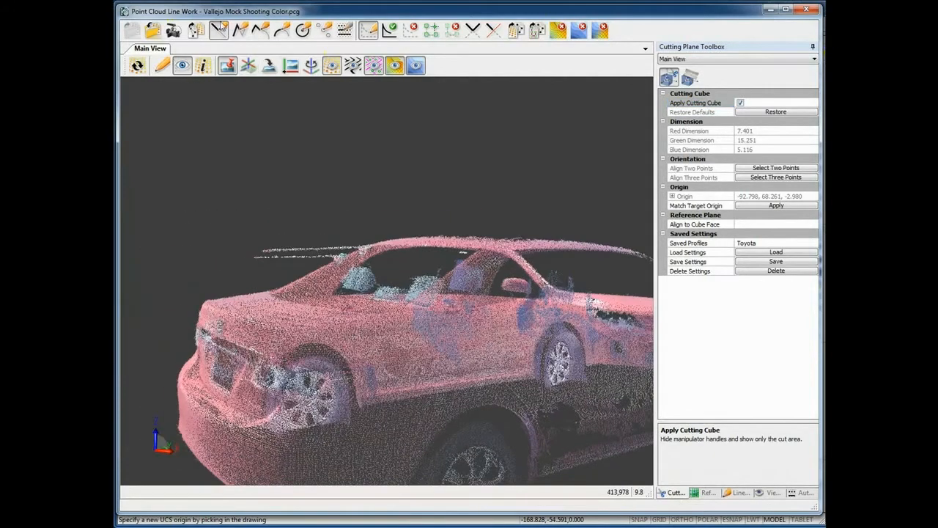
pyautogui.click(162, 65)
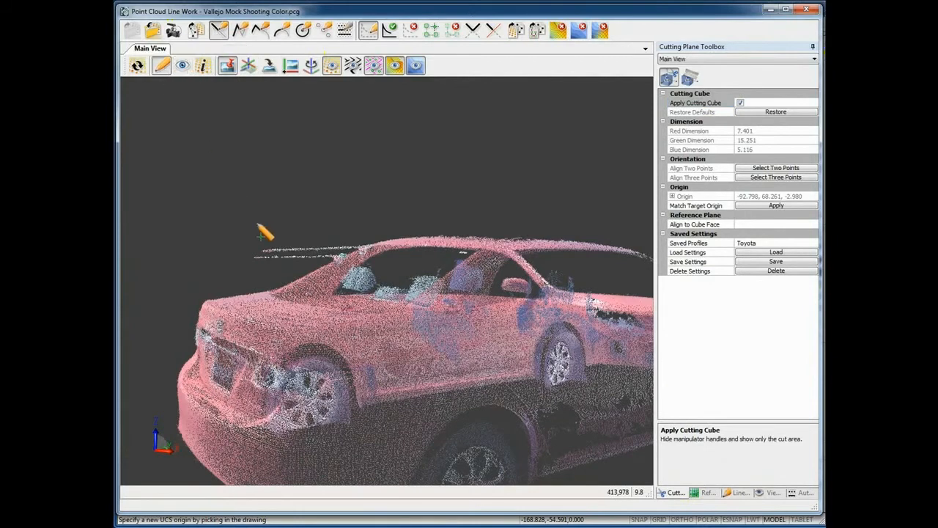
pyautogui.moveTo(266, 255); pyautogui.dragTo(349, 251)
pyautogui.moveTo(258, 260); pyautogui.dragTo(316, 258)
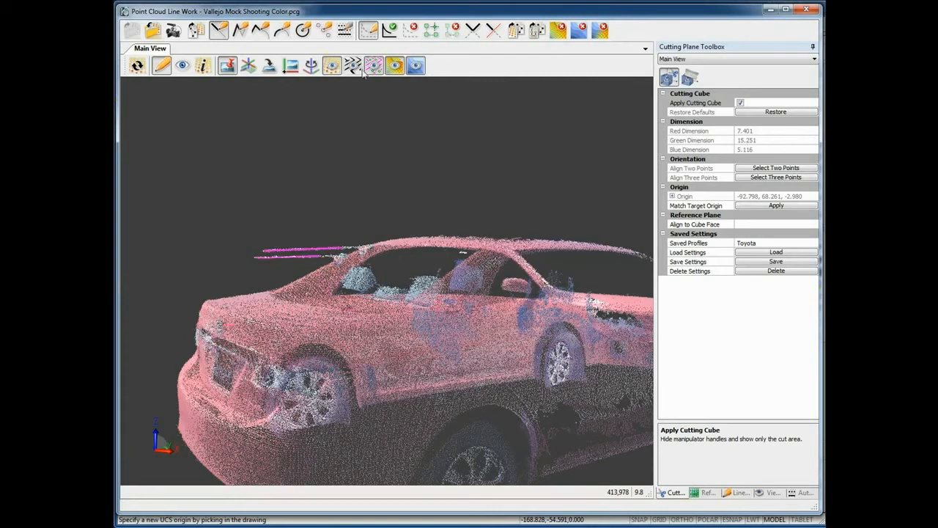
pyautogui.click(181, 65)
pyautogui.moveTo(358, 353); pyautogui.dragTo(323, 314)
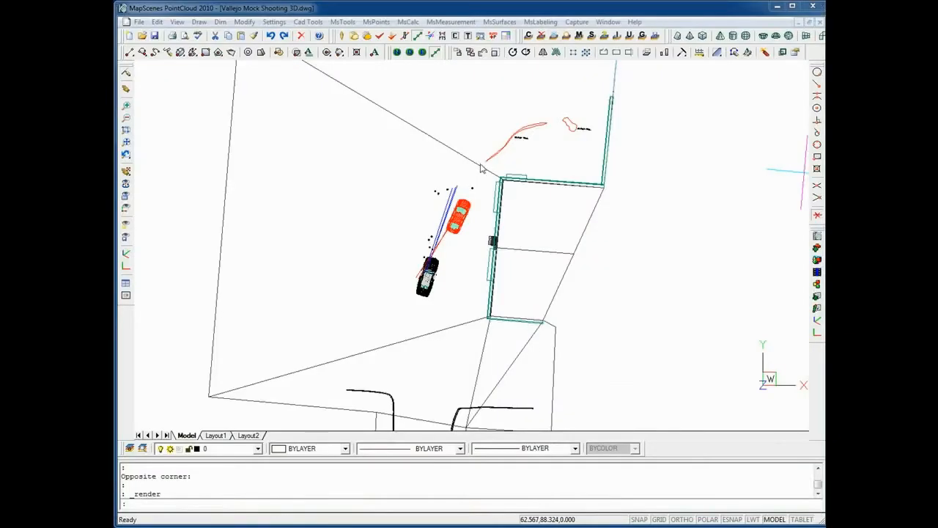
# Step: Examine the blood trail, blood pool, numbered evidence markers, vehicles and trajectory lines in the completed scene drawing
pyautogui.click(510, 158)
pyautogui.click(531, 163)
pyautogui.scroll(3, 523, 153)
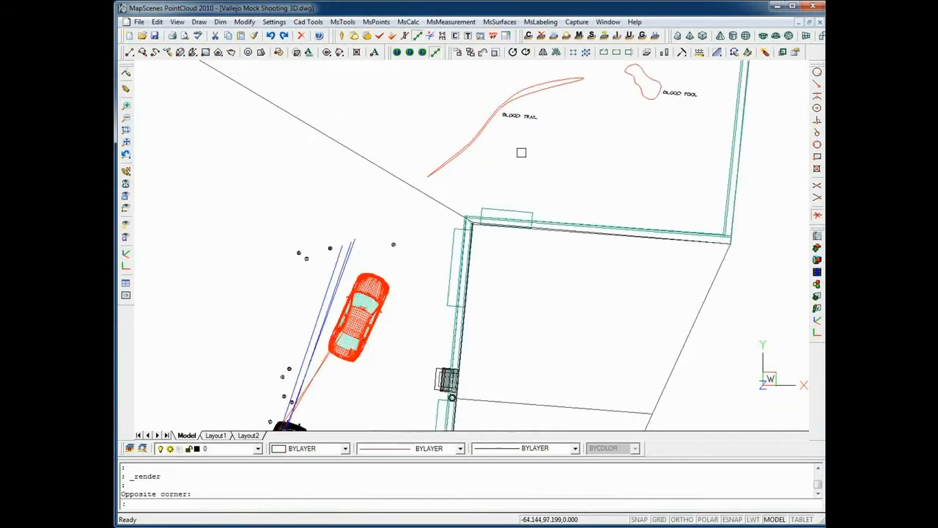
pyautogui.moveTo(532, 145); pyautogui.dragTo(504, 173, button='middle')
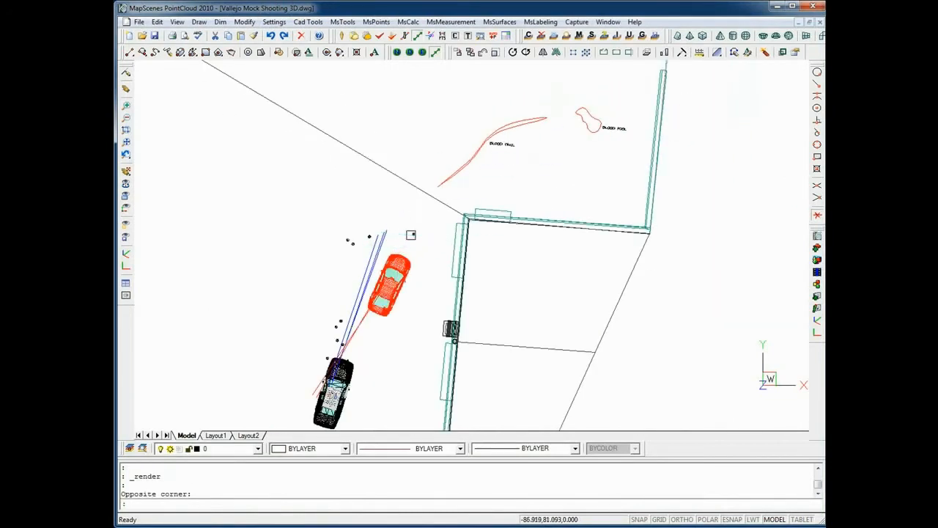
pyautogui.scroll(3, 410, 235)
pyautogui.scroll(2, 411, 234)
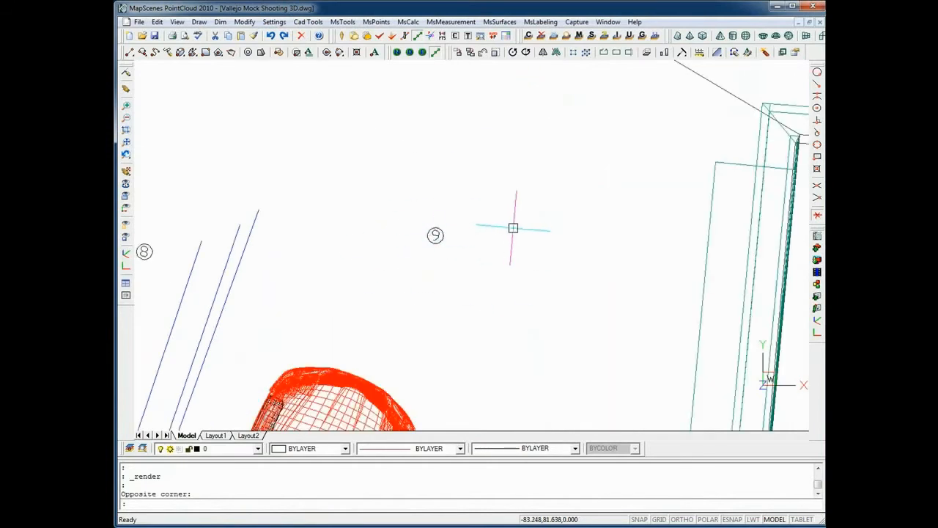
pyautogui.scroll(-2, 512, 228)
pyautogui.scroll(-4, 514, 227)
pyautogui.moveTo(503, 294)
pyautogui.mouseDown(button='middle')
pyautogui.moveTo(527, 247)
pyautogui.moveTo(538, 152)
pyautogui.mouseUp(button='middle')
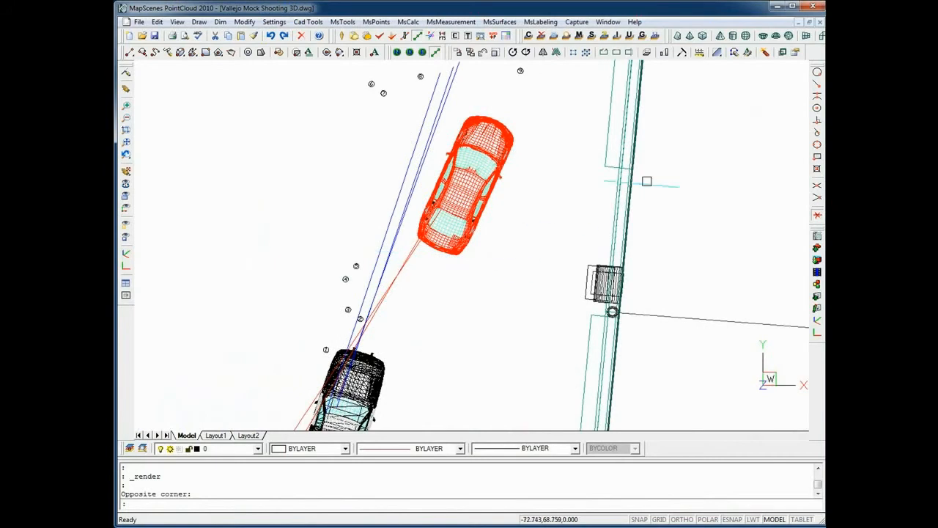
# Step: Pick a centre of rotation inside the building near its chimney and orbit the whole drawing into a 3D view
pyautogui.click(818, 321)
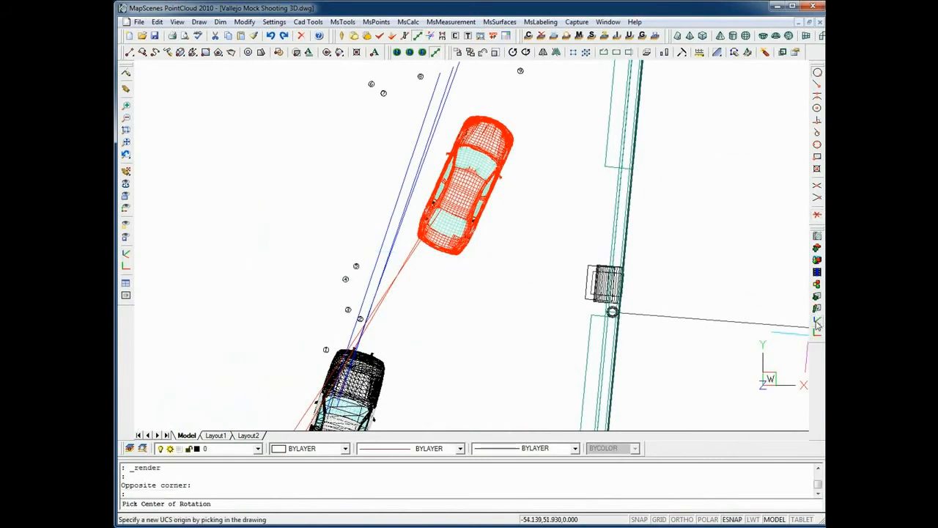
pyautogui.click(643, 314)
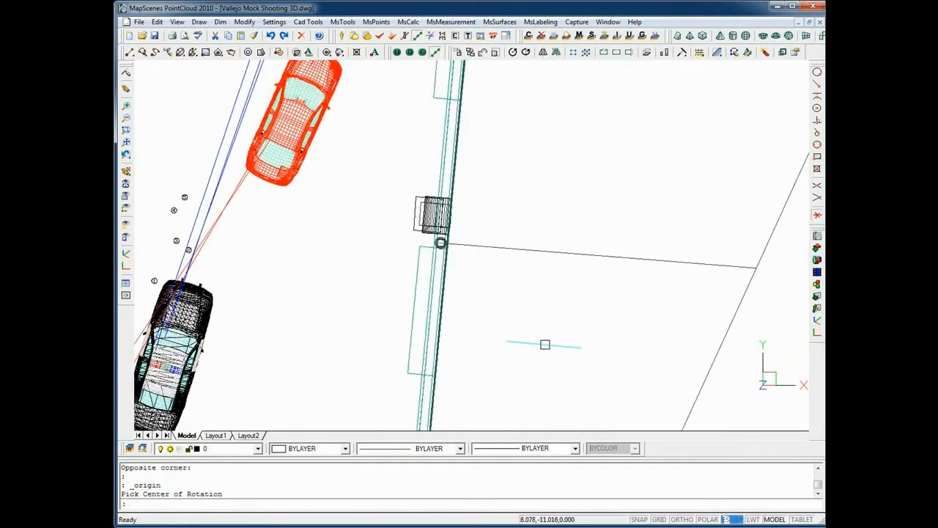
pyautogui.keyDown('shift'); pyautogui.moveTo(624, 335); pyautogui.dragTo(621, 198, button='middle'); pyautogui.keyUp('shift')
pyautogui.keyDown('shift'); pyautogui.moveTo(590, 316); pyautogui.dragTo(519, 287, button='middle'); pyautogui.keyUp('shift')
pyautogui.scroll(-7, 519, 287)
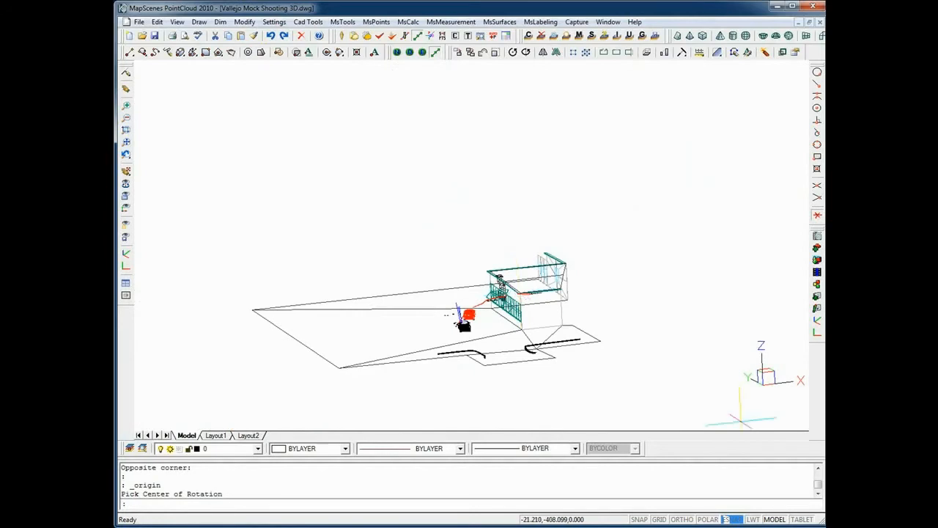
pyautogui.click(819, 335)
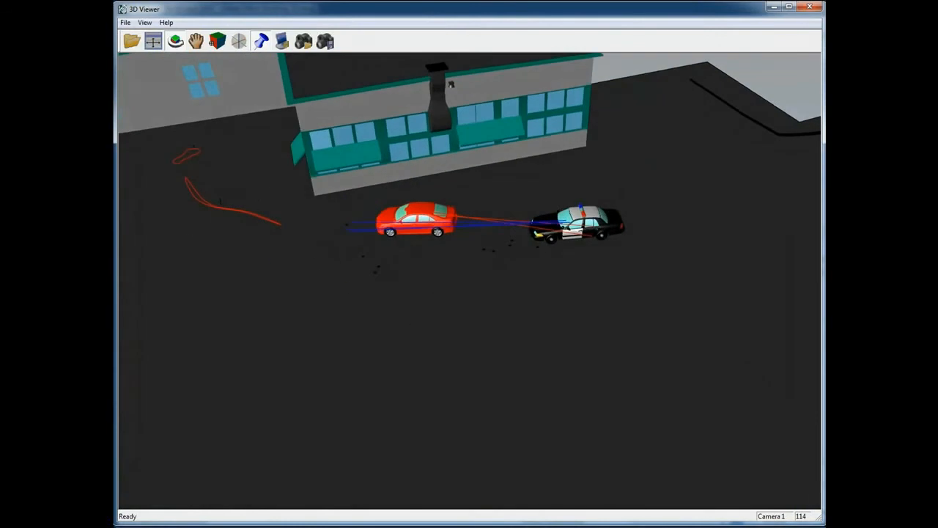
# Step: Close the 3D viewer and turn on linework visibility to overlay the drawing on the scene's point cloud
pyautogui.click(811, 8)
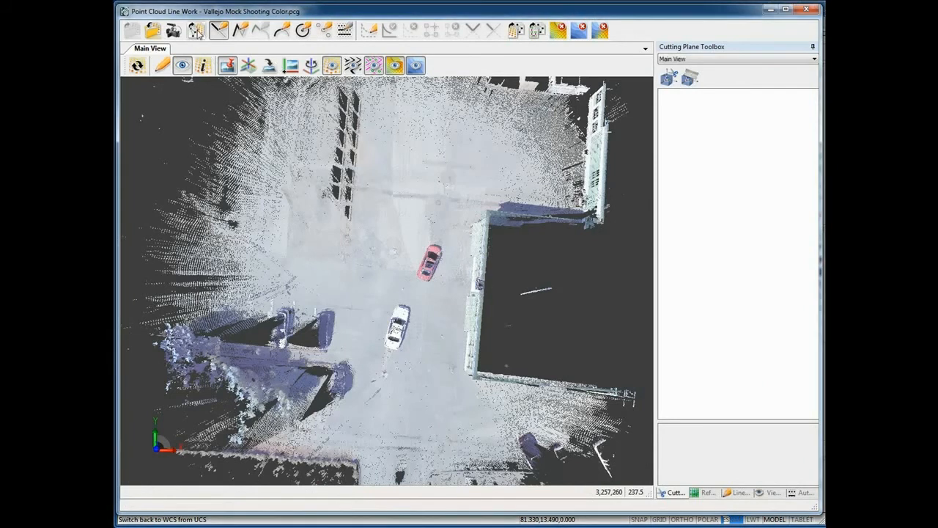
pyautogui.click(359, 68)
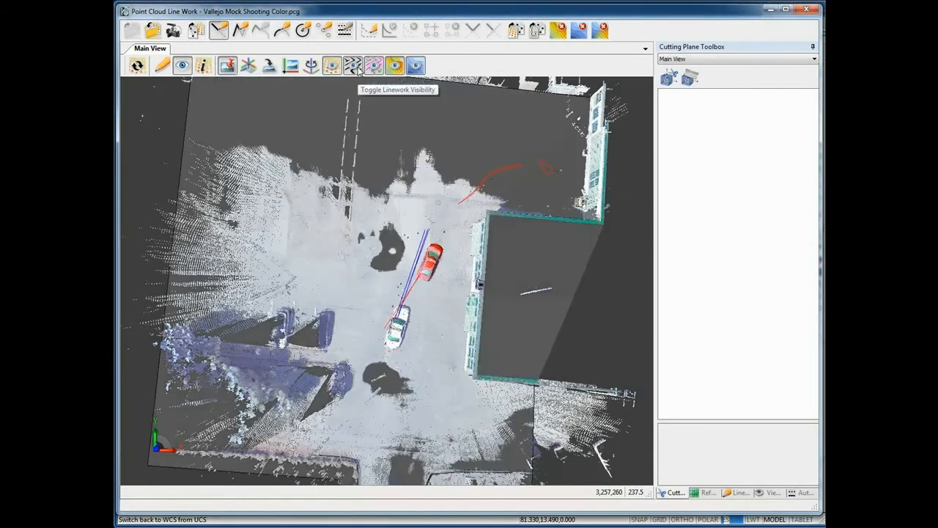
pyautogui.moveTo(432, 274); pyautogui.dragTo(424, 303)
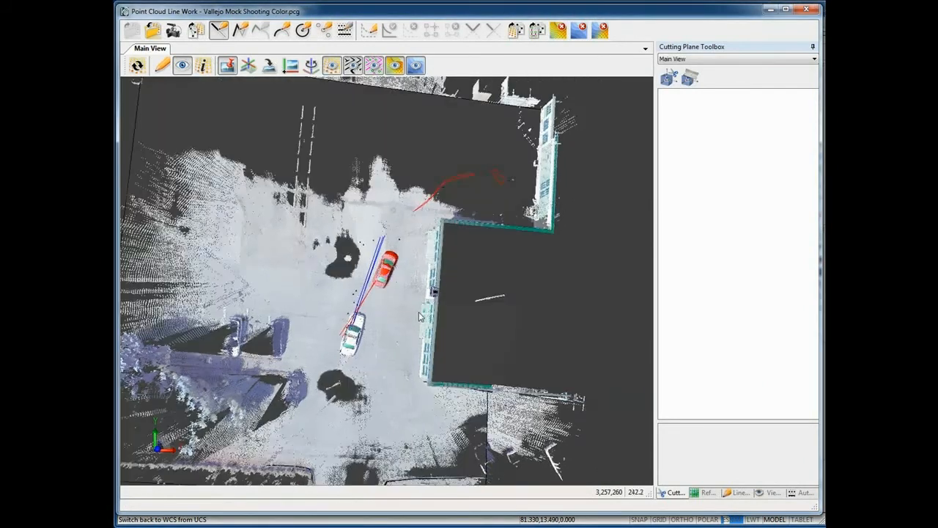
pyautogui.scroll(3, 393, 322)
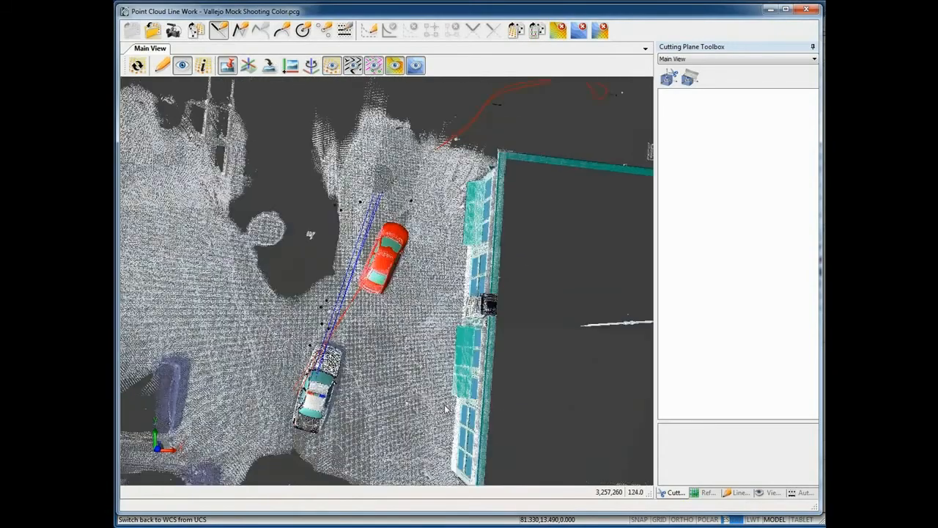
# Step: Examine the drawn cars, building, trajectory lines and blood trail against the point cloud from behind the patrol car and from above
pyautogui.moveTo(448, 397); pyautogui.dragTo(387, 345)
pyautogui.scroll(2, 346, 345)
pyautogui.moveTo(359, 382); pyautogui.dragTo(415, 388)
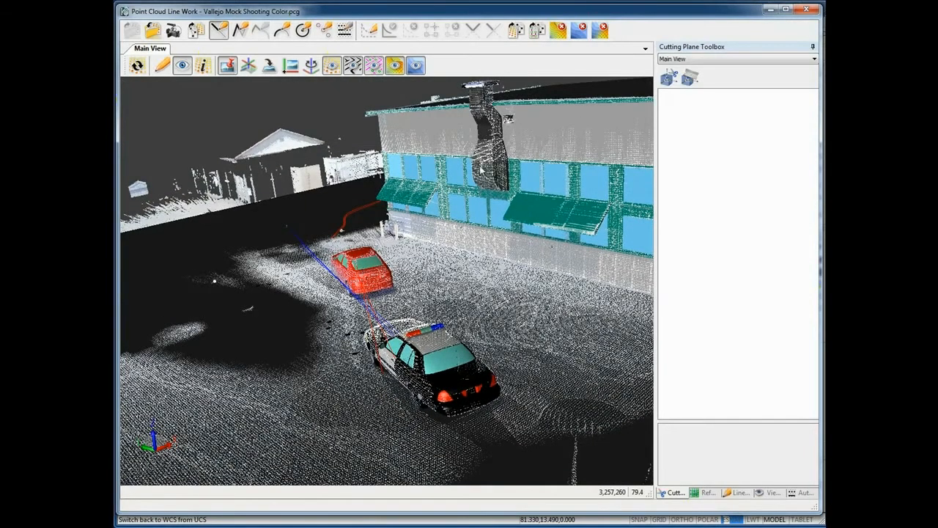
pyautogui.moveTo(483, 166); pyautogui.dragTo(438, 323)
pyautogui.moveTo(435, 327); pyautogui.dragTo(432, 333)
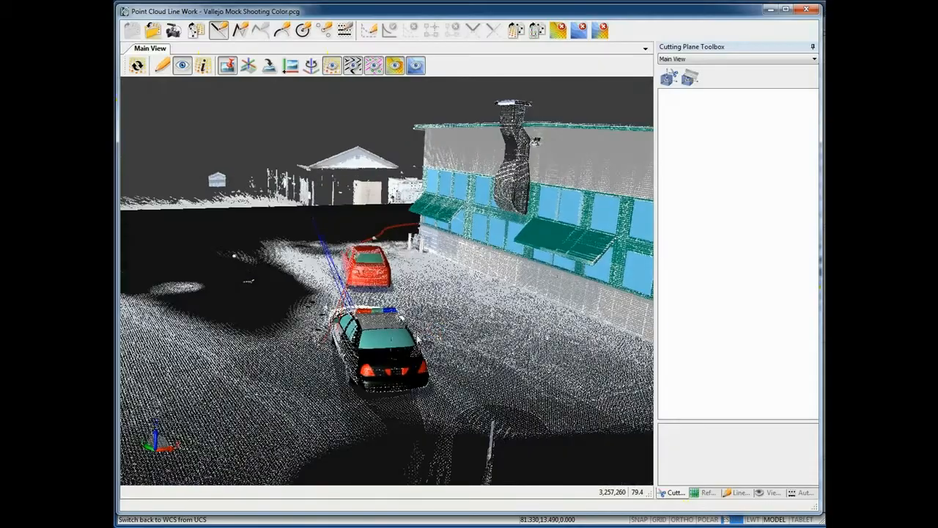
pyautogui.scroll(1, 341, 353)
pyautogui.moveTo(368, 365)
pyautogui.mouseDown()
pyautogui.moveTo(352, 386)
pyautogui.moveTo(326, 381)
pyautogui.moveTo(360, 379)
pyautogui.mouseUp()
pyautogui.scroll(-3, 361, 379)
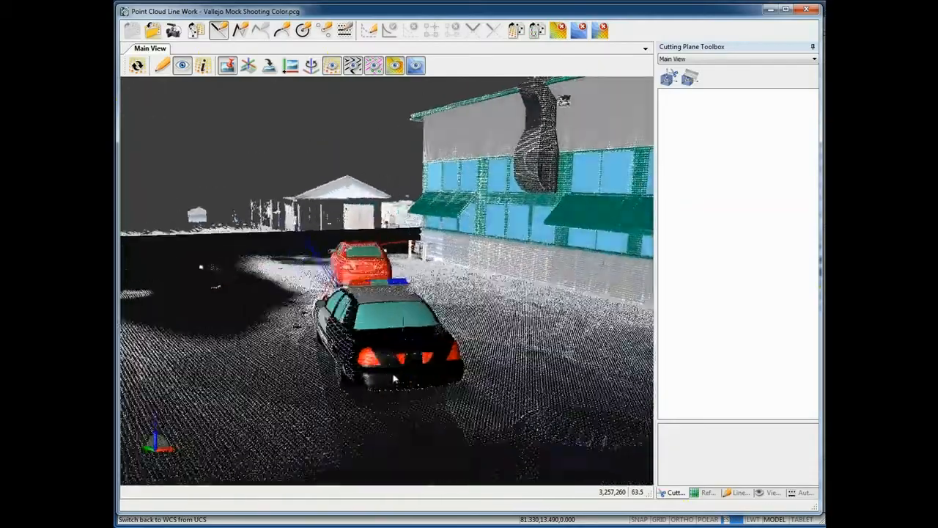
pyautogui.moveTo(402, 351); pyautogui.dragTo(401, 394)
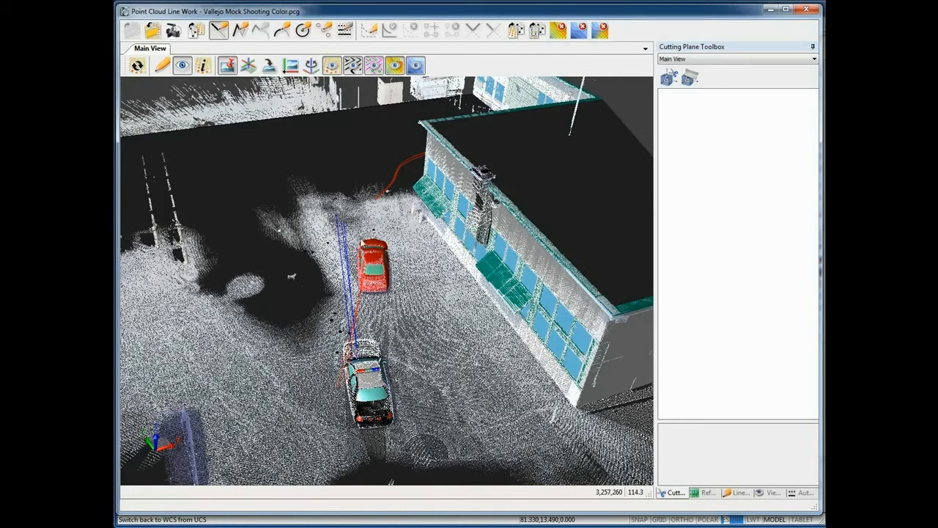
pyautogui.moveTo(402, 234); pyautogui.dragTo(470, 320, button='middle')
pyautogui.moveTo(504, 363); pyautogui.dragTo(544, 370)
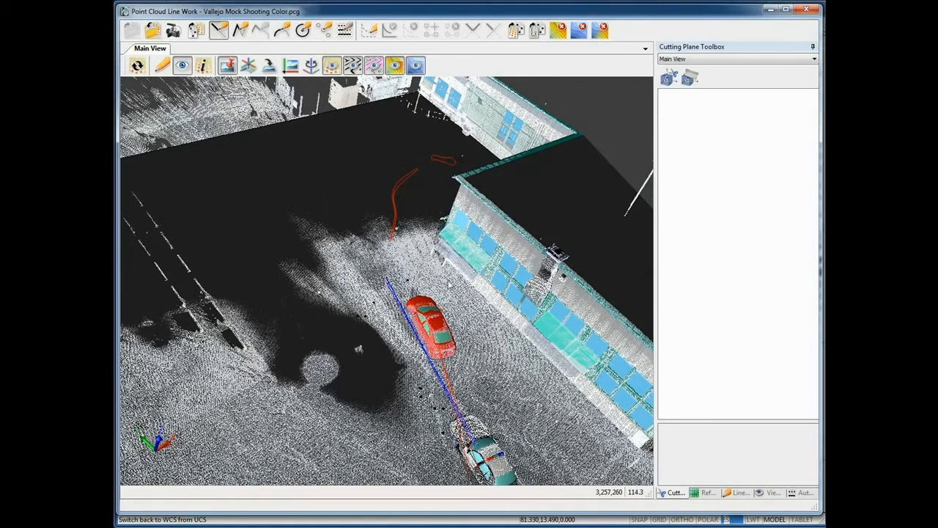
# Step: Hide the point cloud and inspect the drawing alone from the cars' side and from behind the patrol car
pyautogui.click(332, 65)
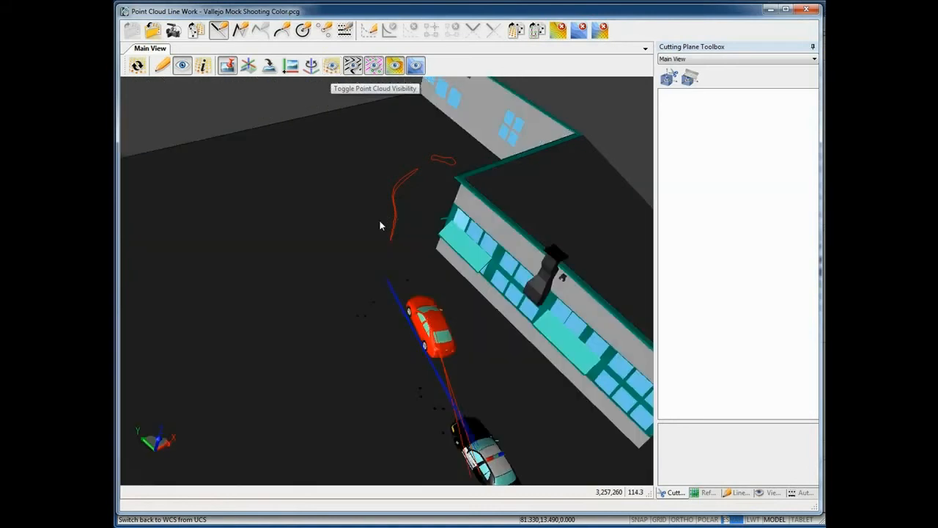
pyautogui.moveTo(521, 374); pyautogui.dragTo(332, 340)
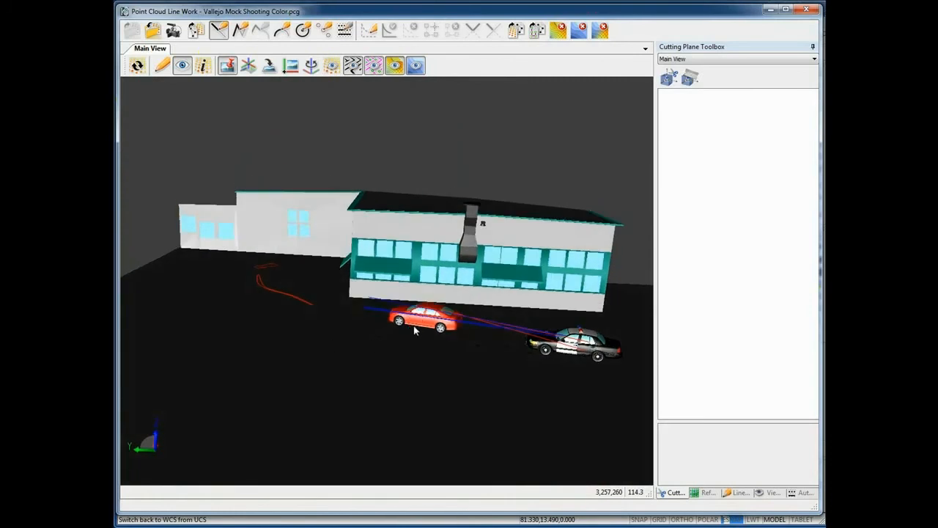
pyautogui.scroll(3, 431, 335)
pyautogui.moveTo(499, 387); pyautogui.dragTo(403, 335)
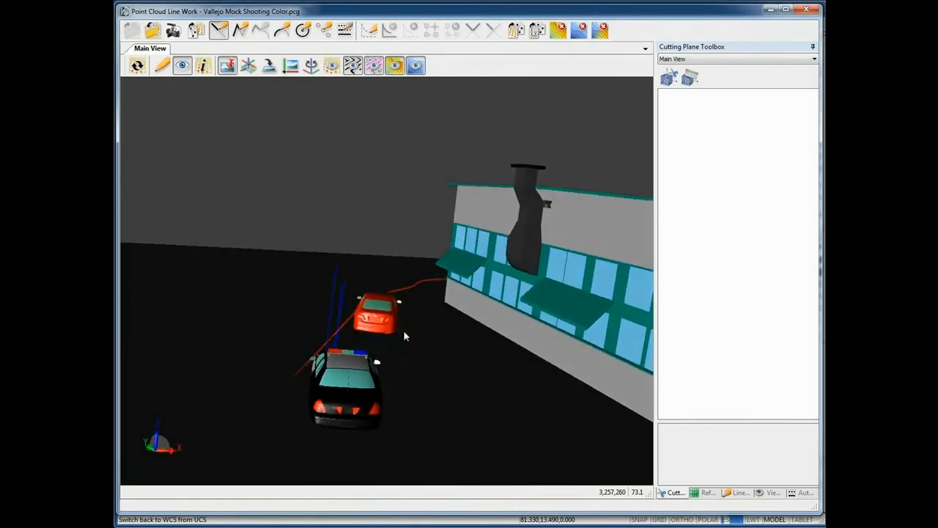